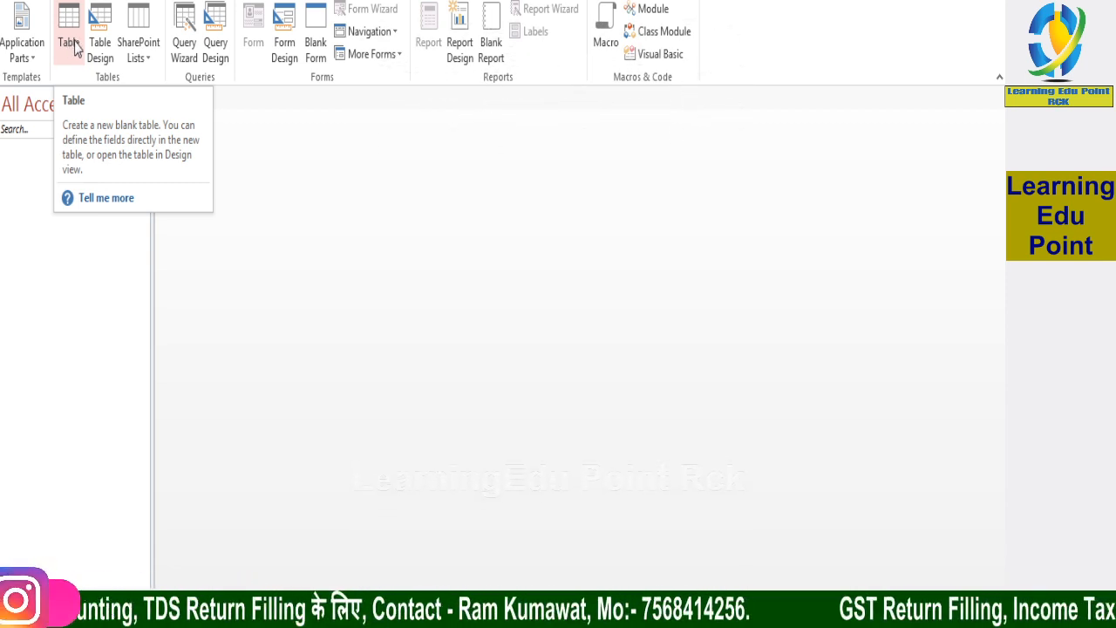
# Create a new blank table in Design view
pyautogui.click(71, 48)
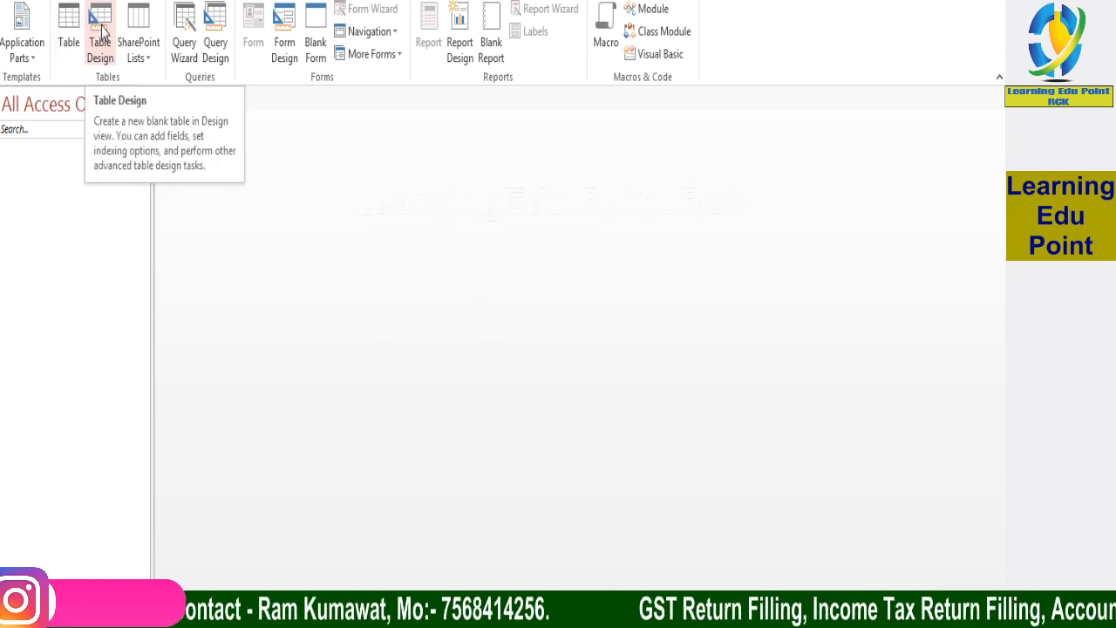
pyautogui.click(102, 33)
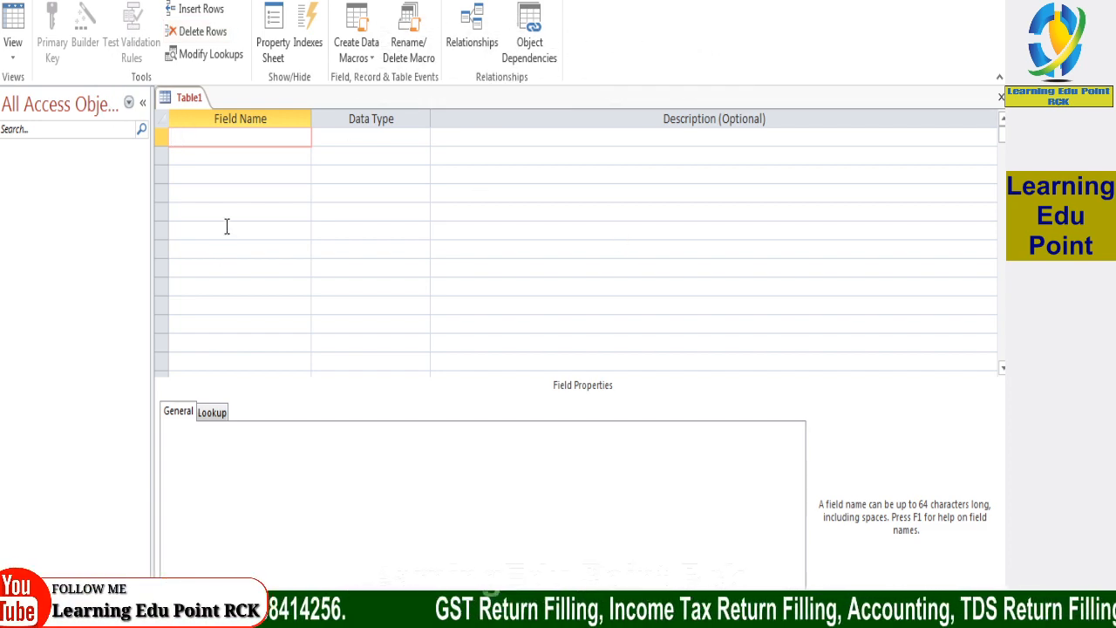
pyautogui.rightClick(192, 101)
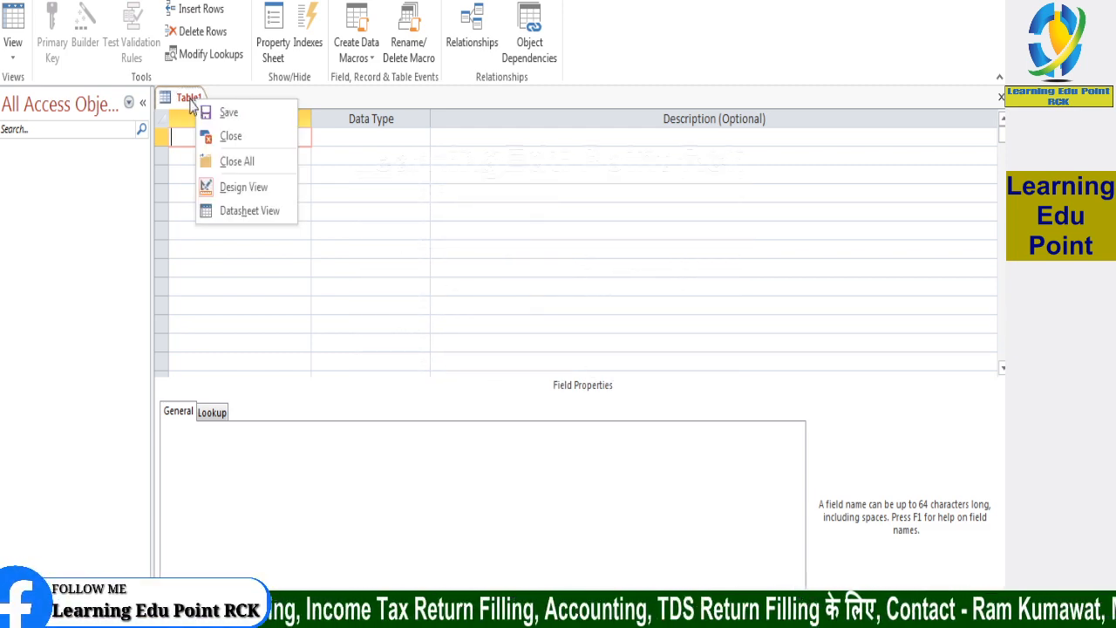
pyautogui.click(190, 101)
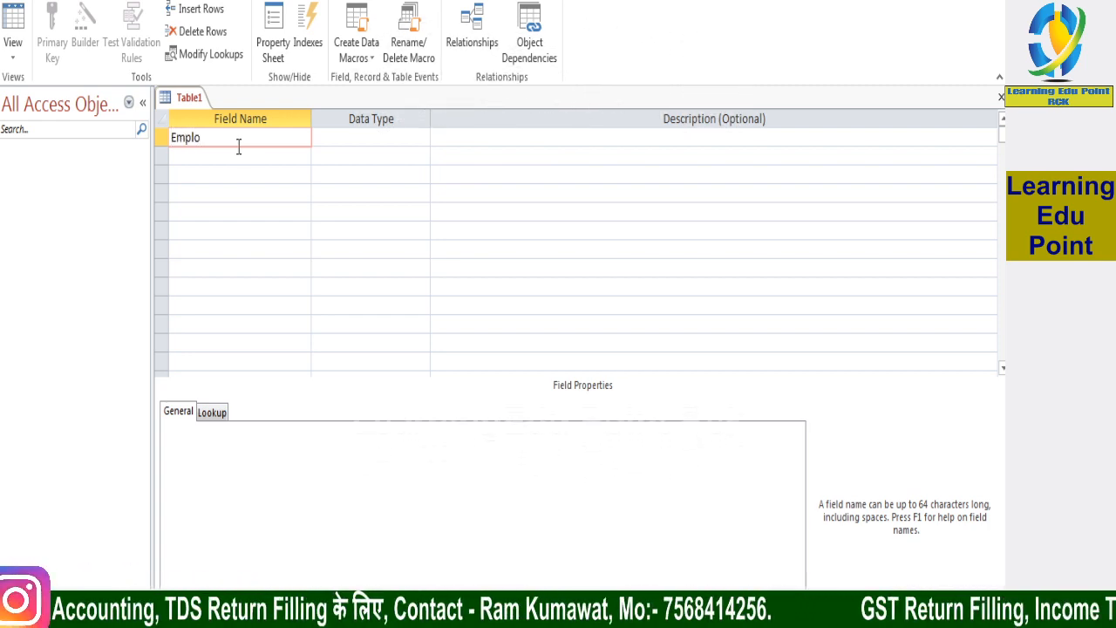
# Add Employee Name as the table's first field, with the Short Text data type
pyautogui.write('ee ')
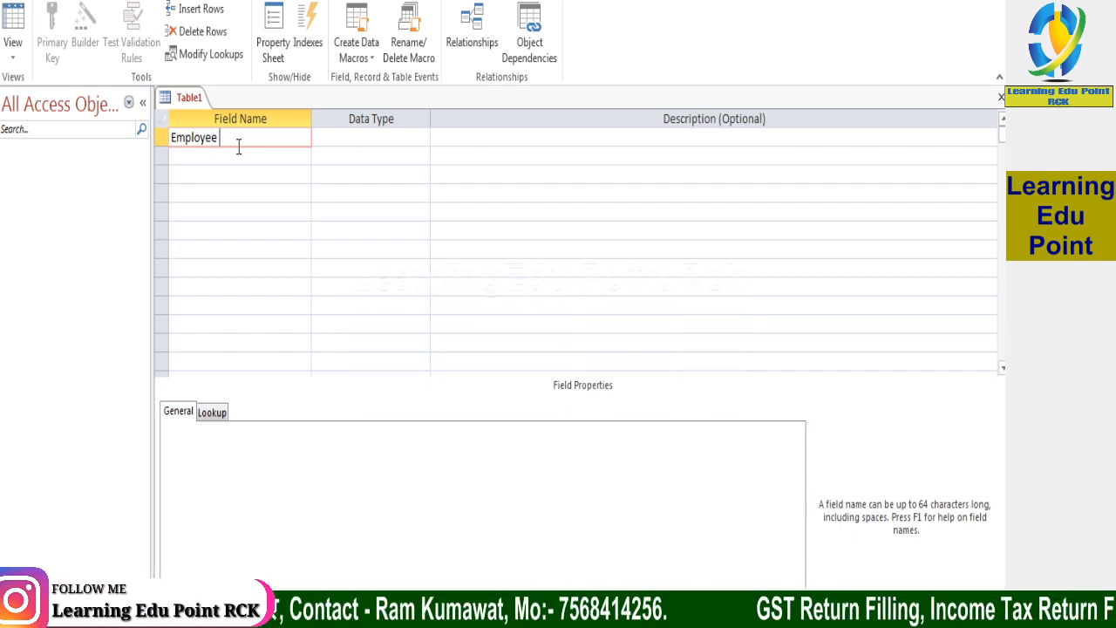
pyautogui.write('Name')
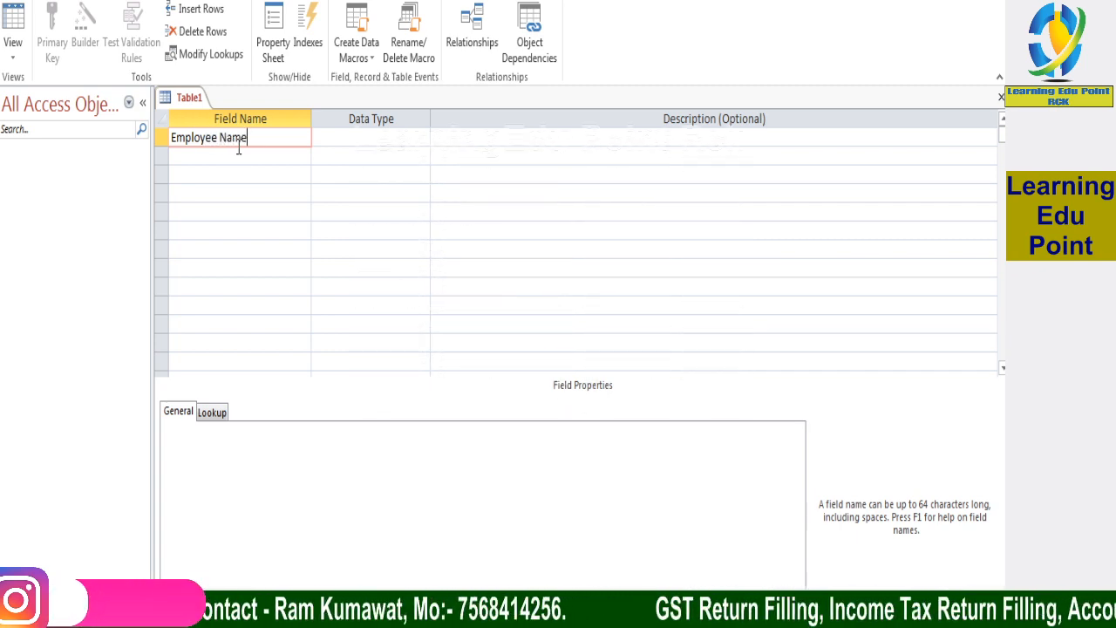
pyautogui.press('Tab')
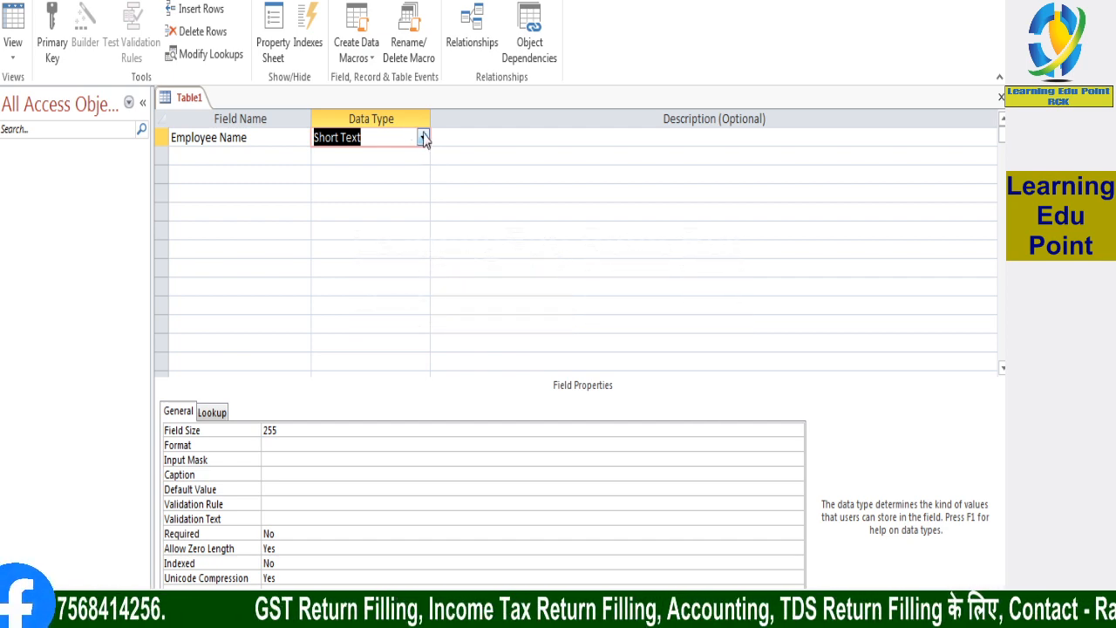
pyautogui.click(423, 138)
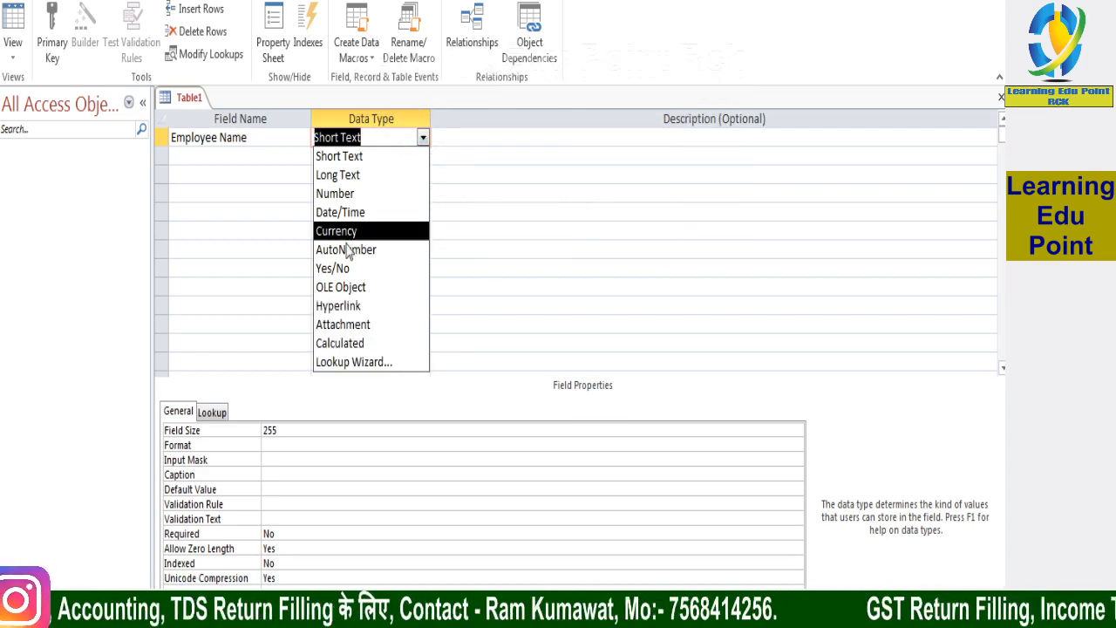
pyautogui.click(406, 157)
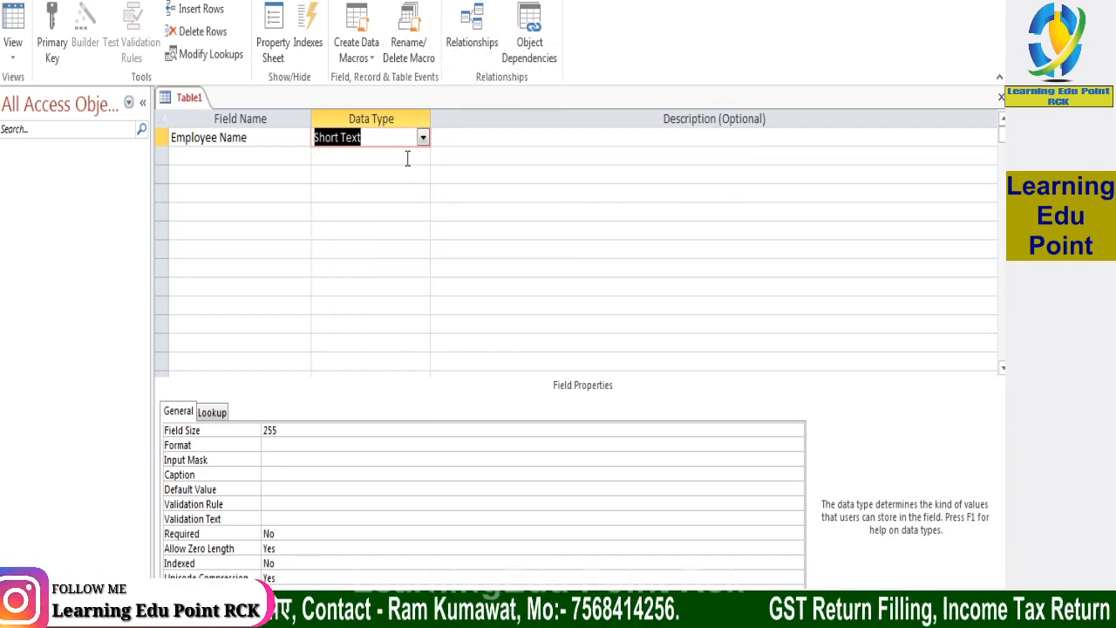
pyautogui.click(423, 139)
pyautogui.click(422, 140)
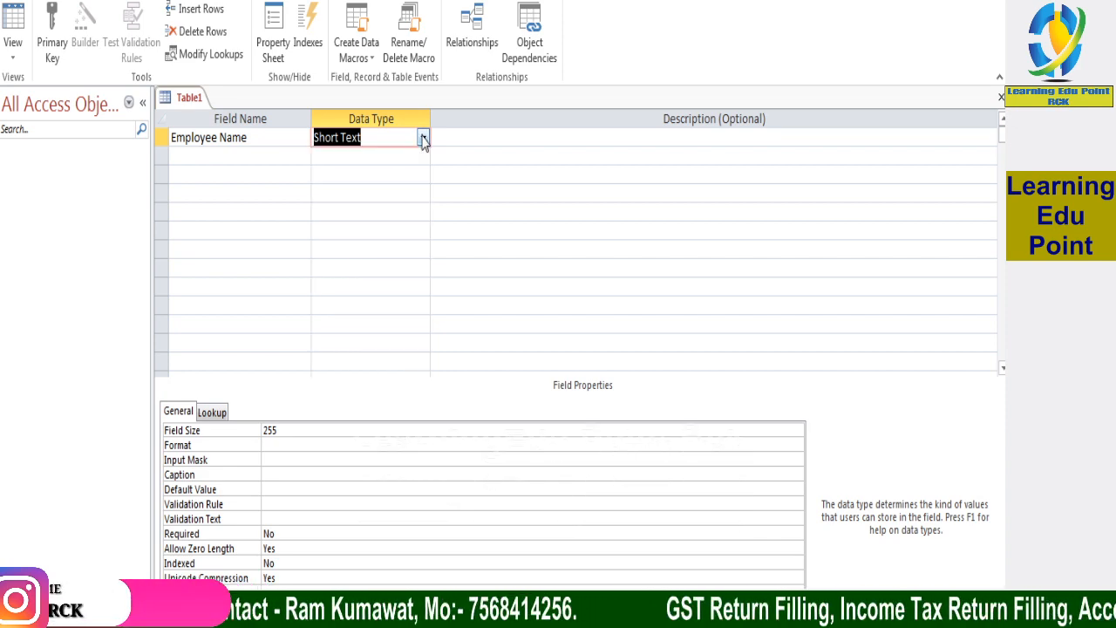
# Add a DOJ field below Employee Name and set its data type to Date/Time
pyautogui.click(281, 154)
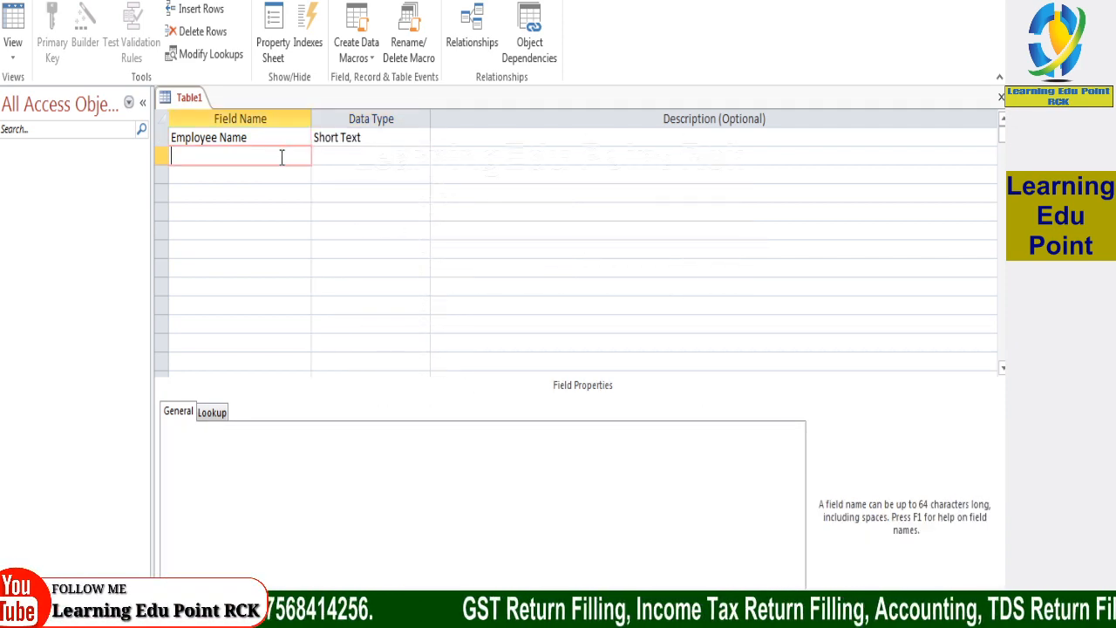
pyautogui.write('DOJ')
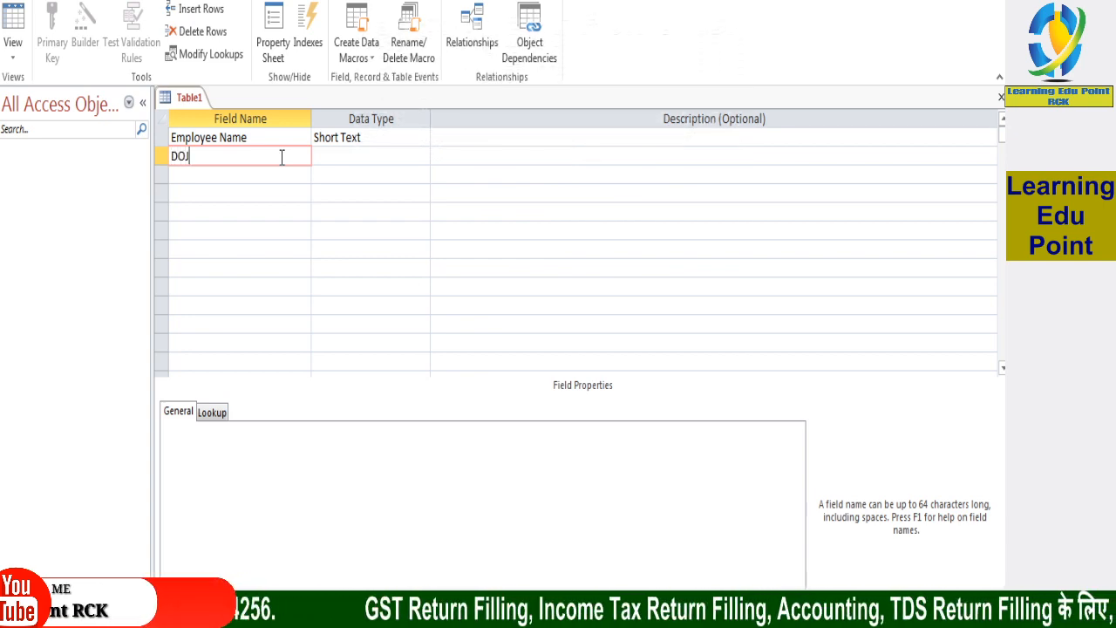
pyautogui.click(359, 155)
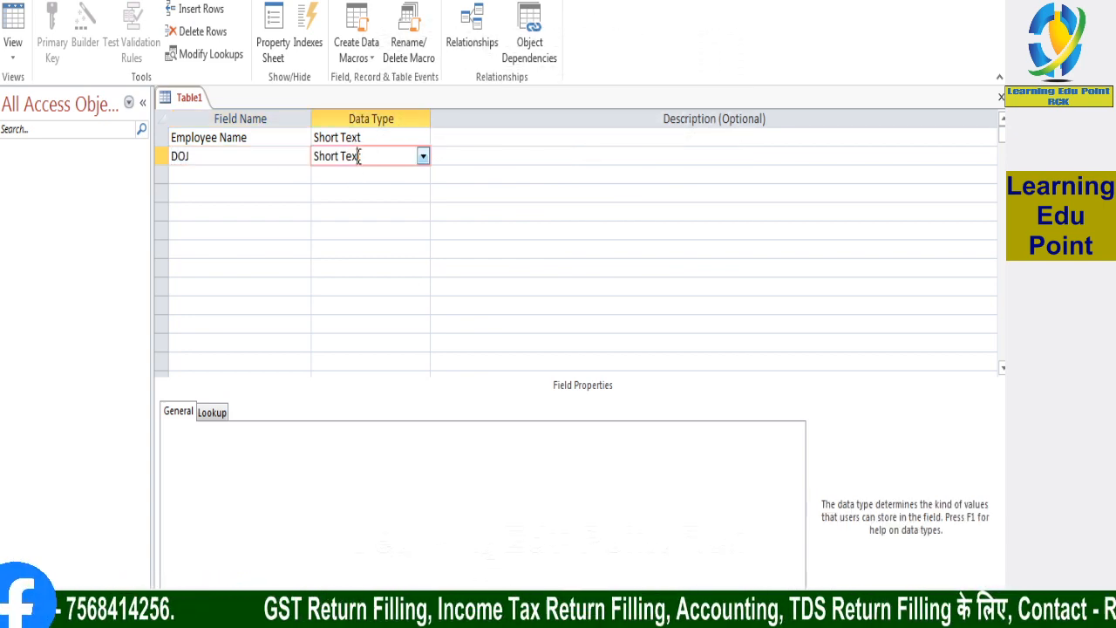
pyautogui.click(422, 157)
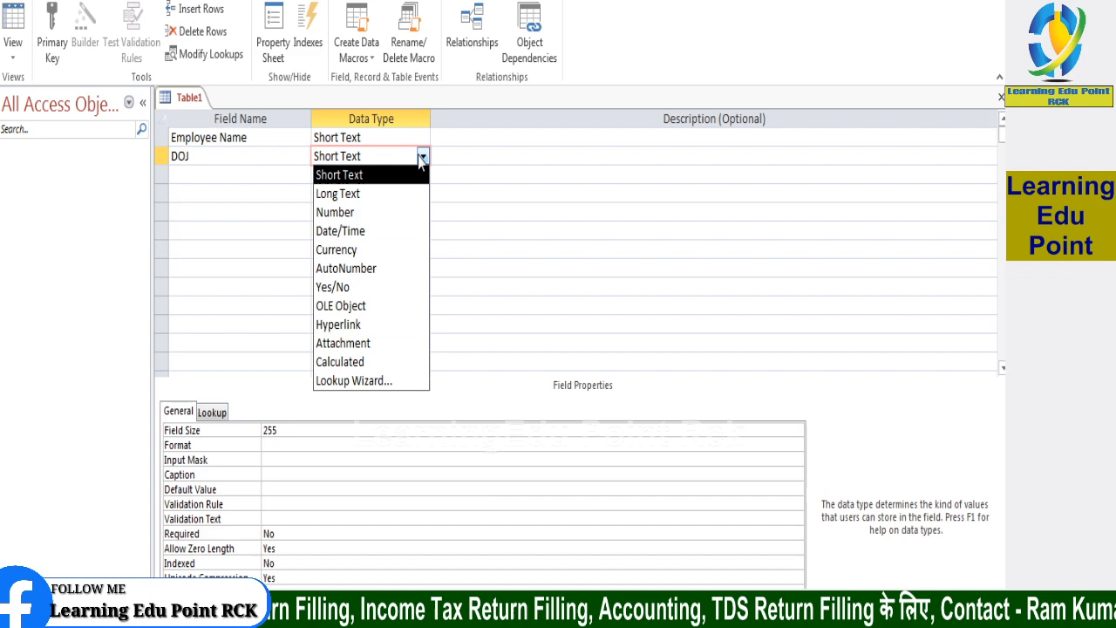
pyautogui.click(345, 231)
# Add a Month1 field below DOJ, avoiding the reserved name Month, with the Short Text data type
pyautogui.click(230, 175)
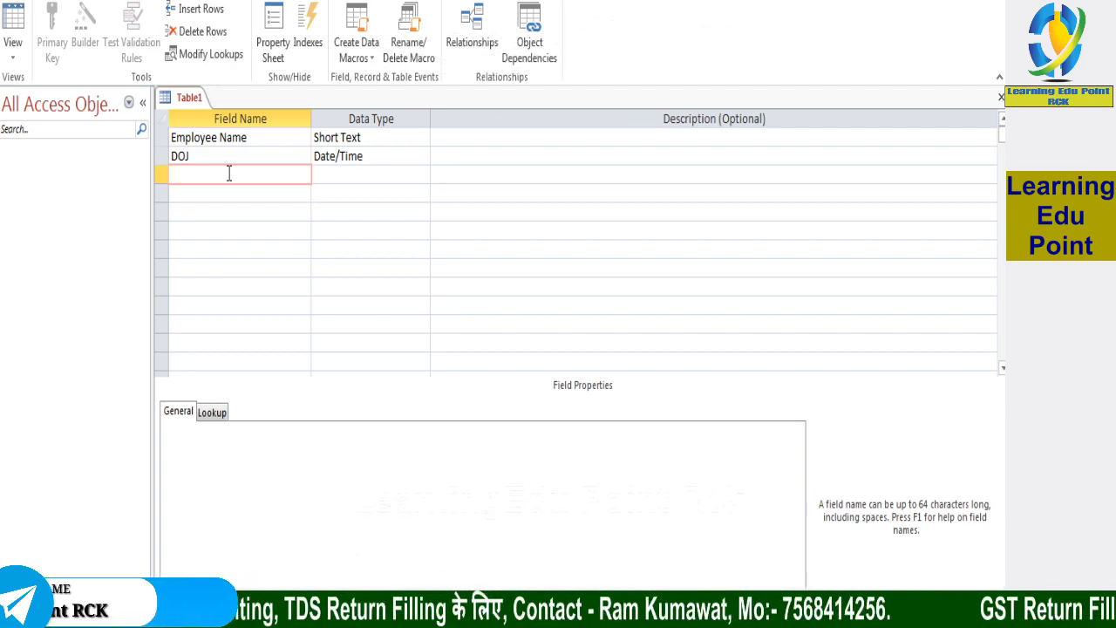
pyautogui.write('Month')
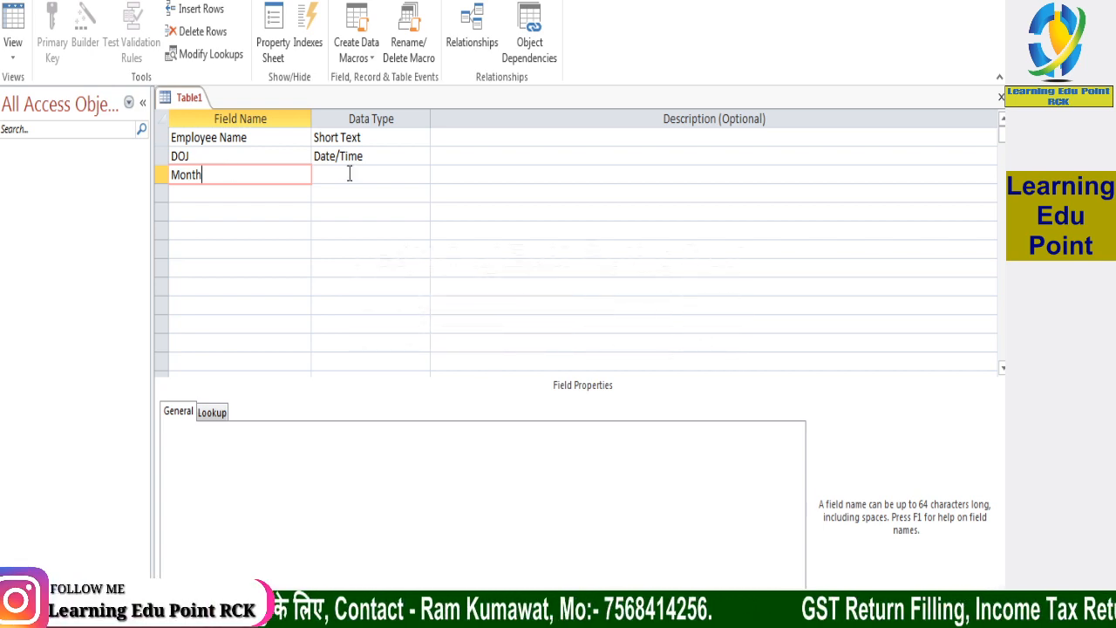
pyautogui.click(349, 173)
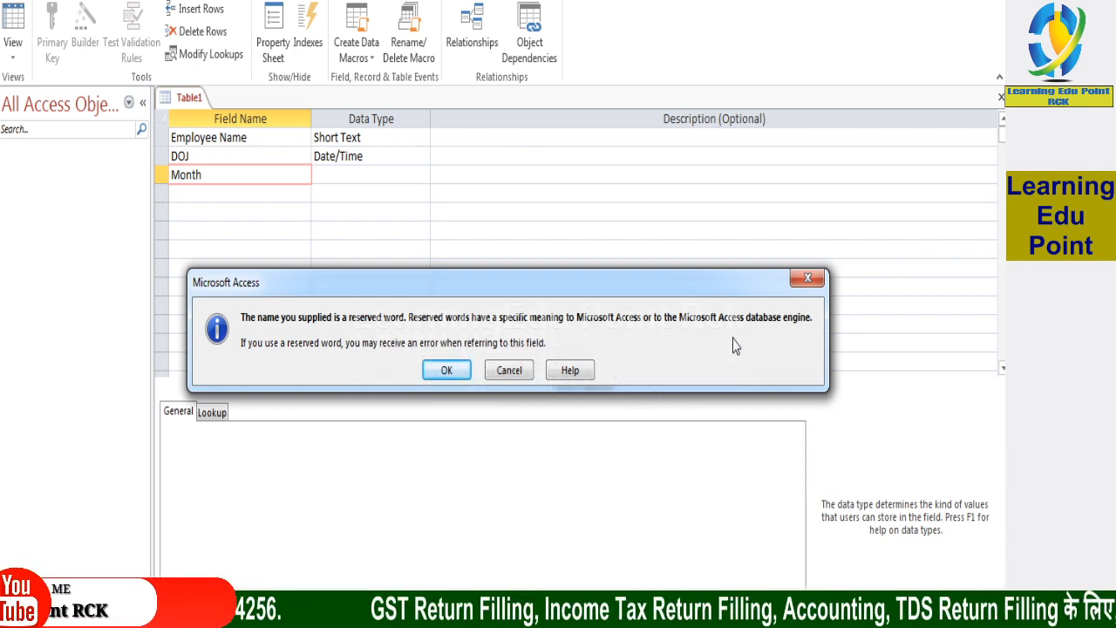
pyautogui.click(521, 369)
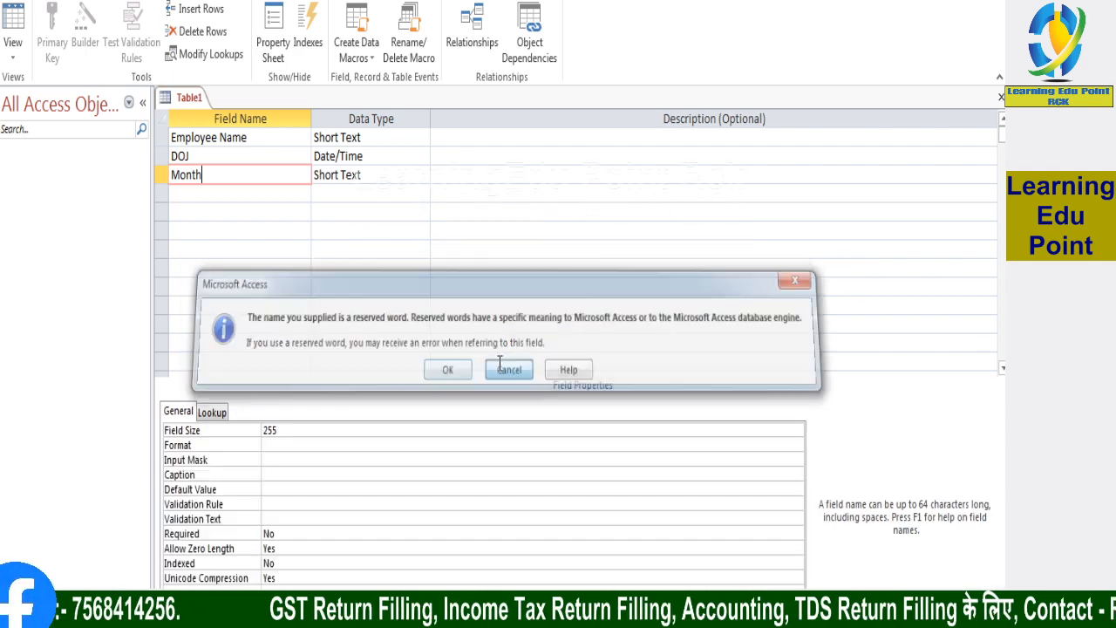
pyautogui.write('1')
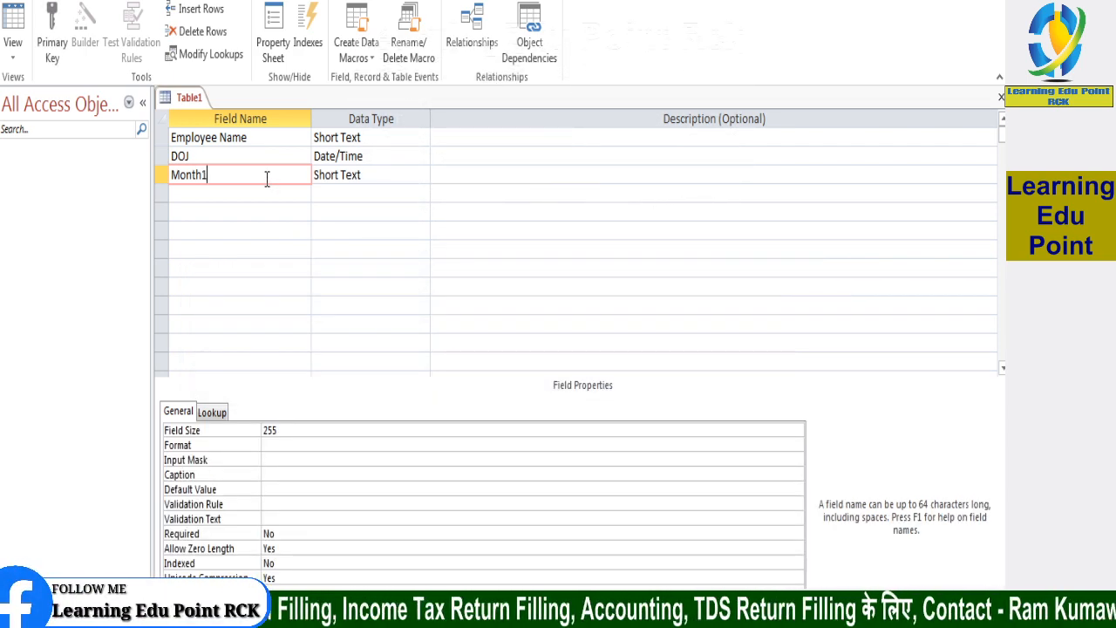
pyautogui.press('Tab')
pyautogui.click(342, 159)
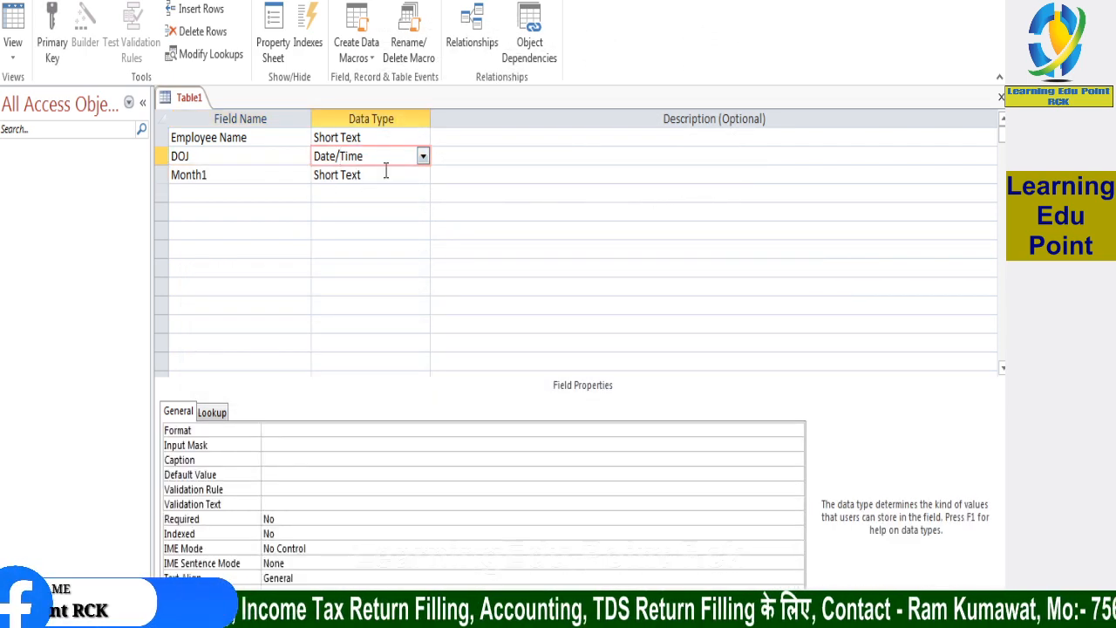
pyautogui.click(396, 174)
pyautogui.click(422, 176)
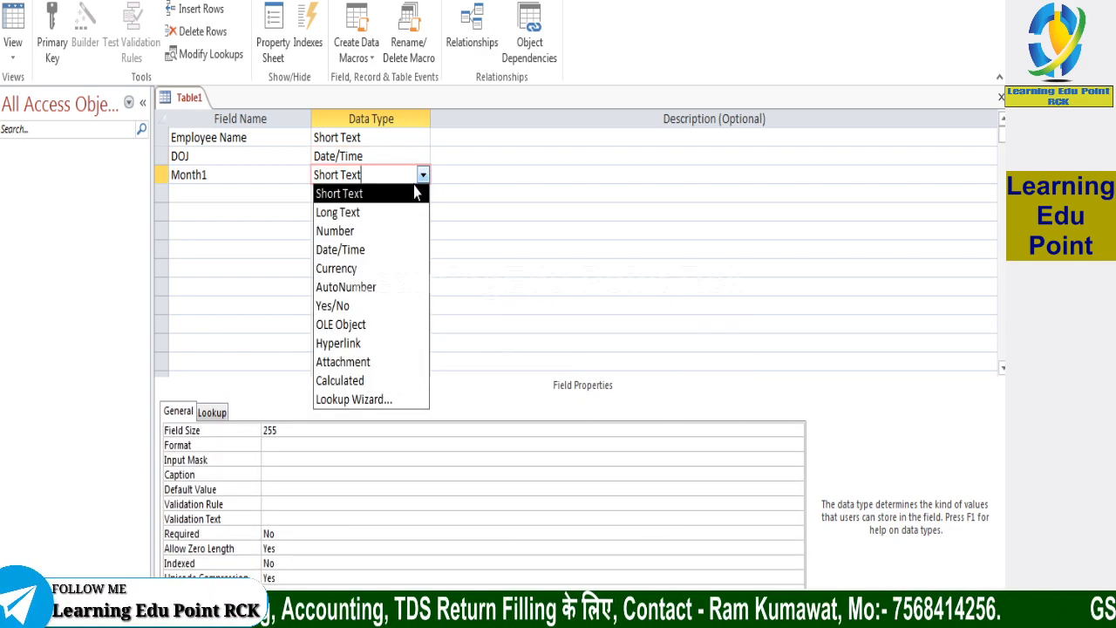
pyautogui.click(376, 193)
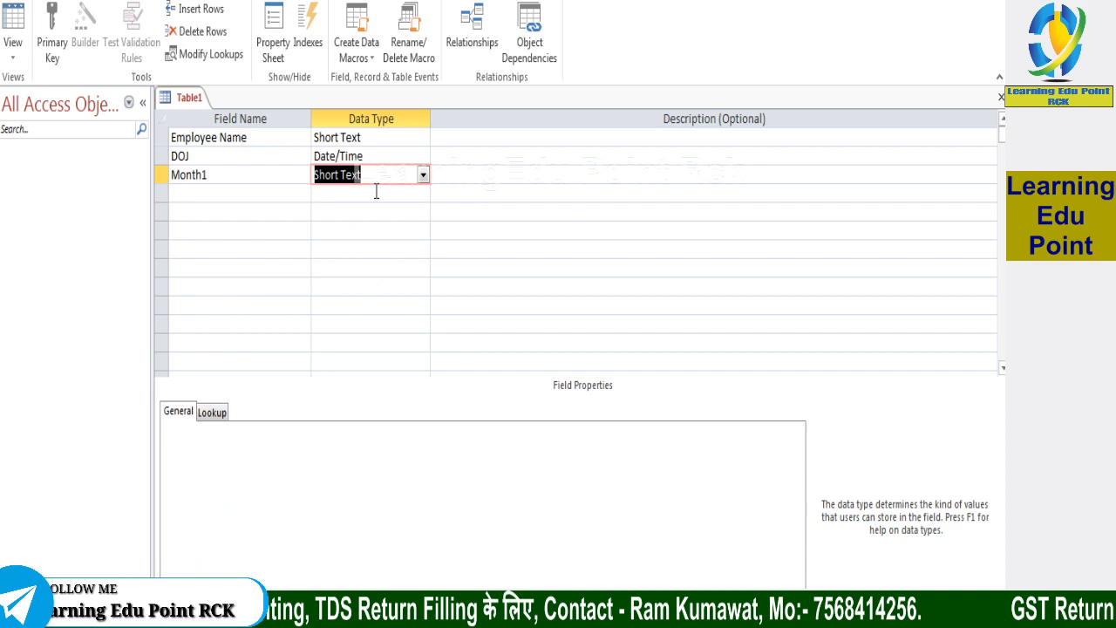
# Add a Basic Salary field below Month1 and set its data type to Number
pyautogui.click(185, 194)
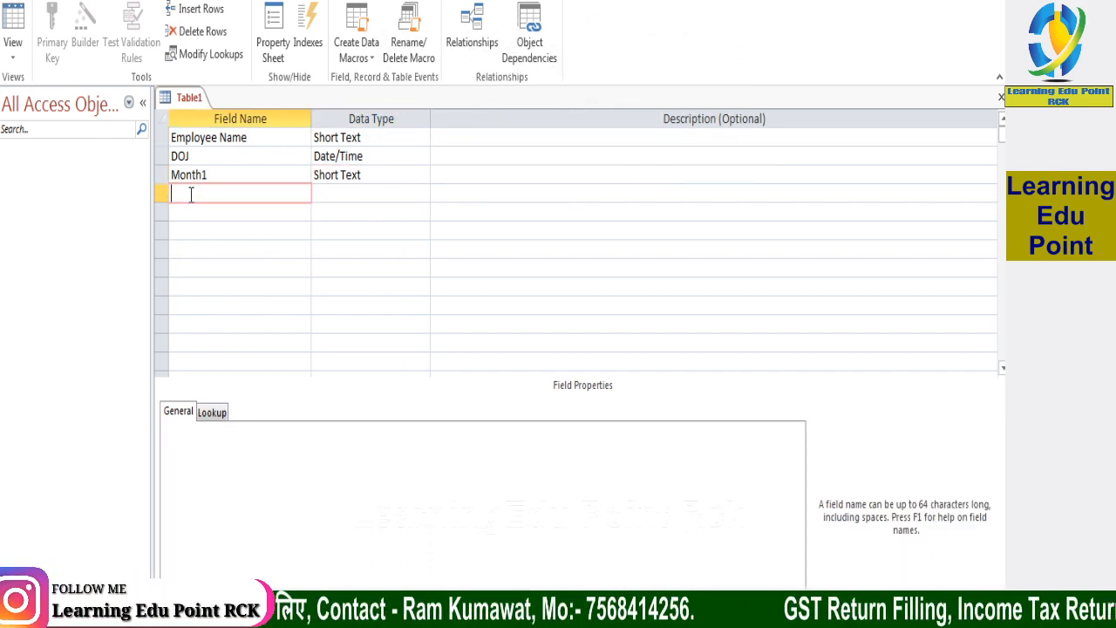
pyautogui.write('Basi')
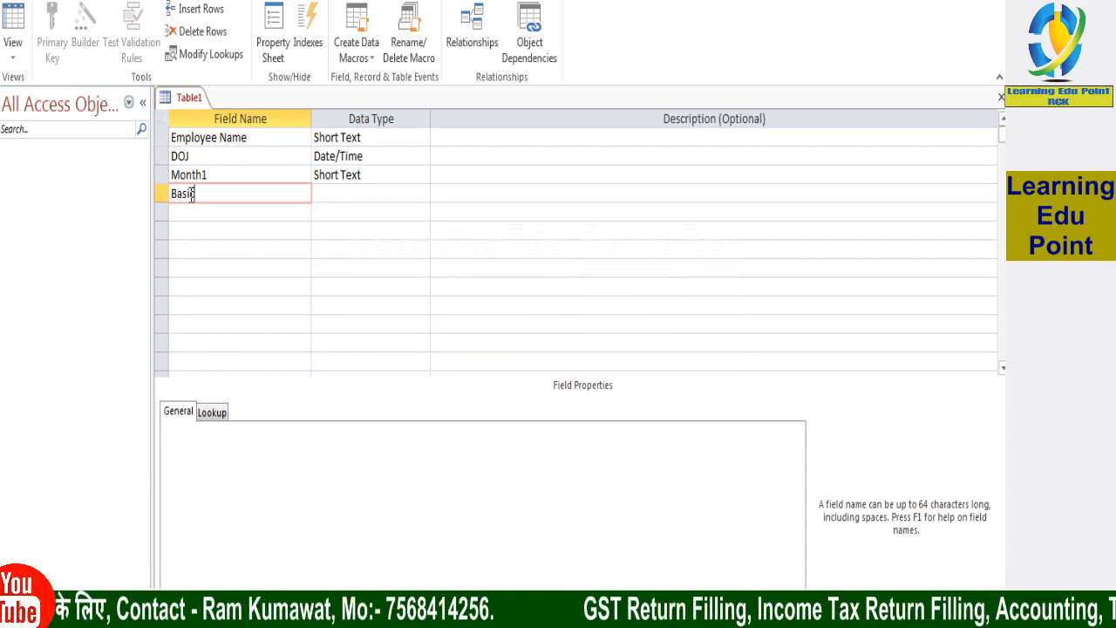
pyautogui.write('c Salary')
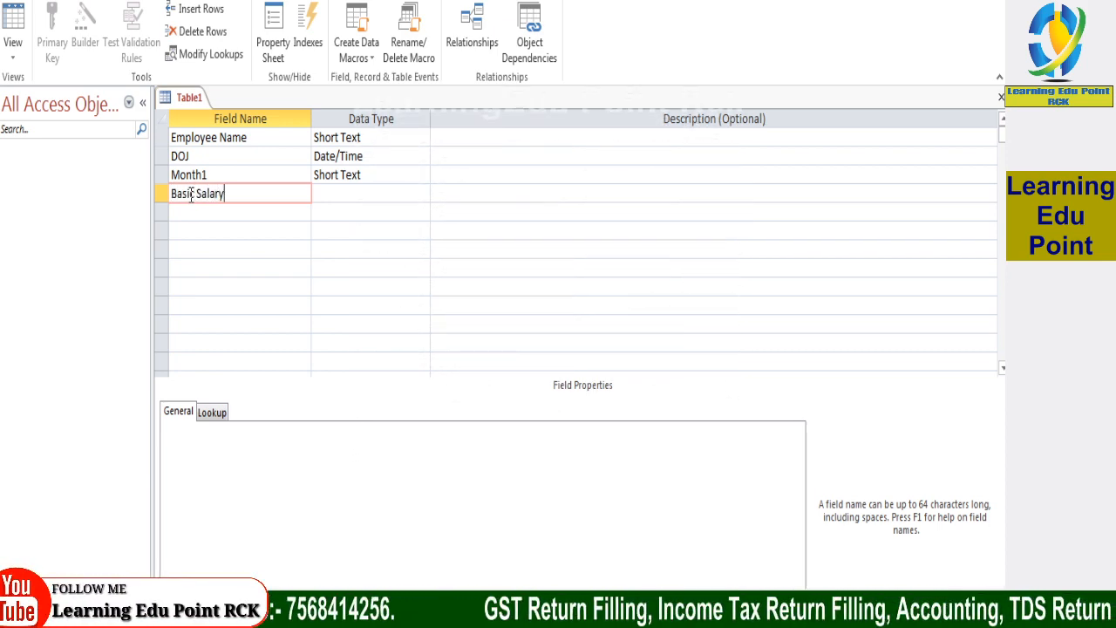
pyautogui.click(336, 192)
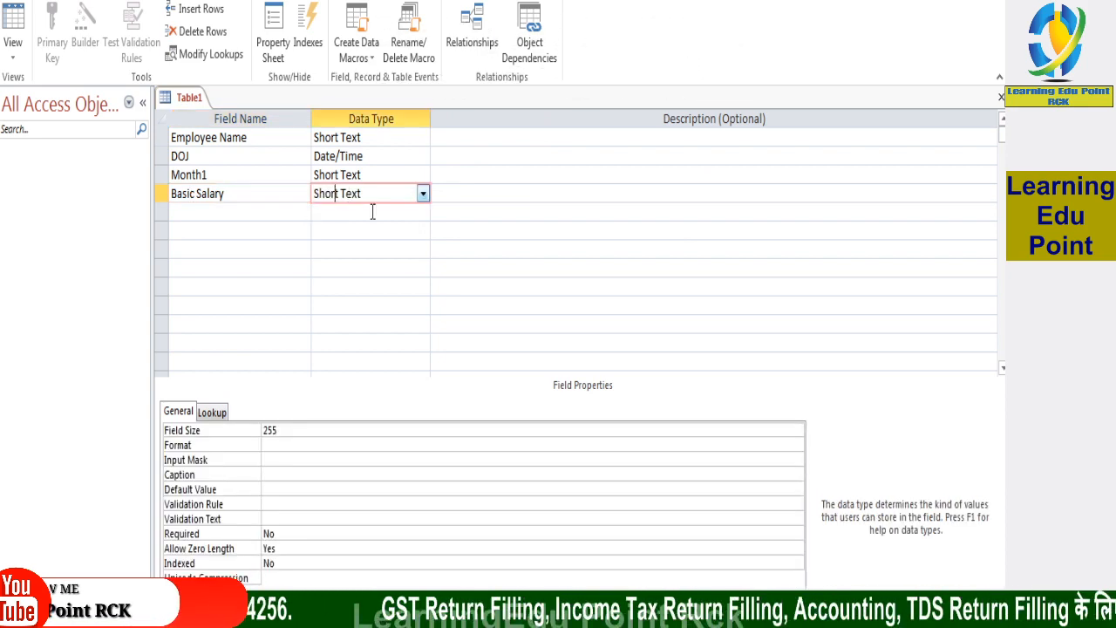
pyautogui.click(421, 193)
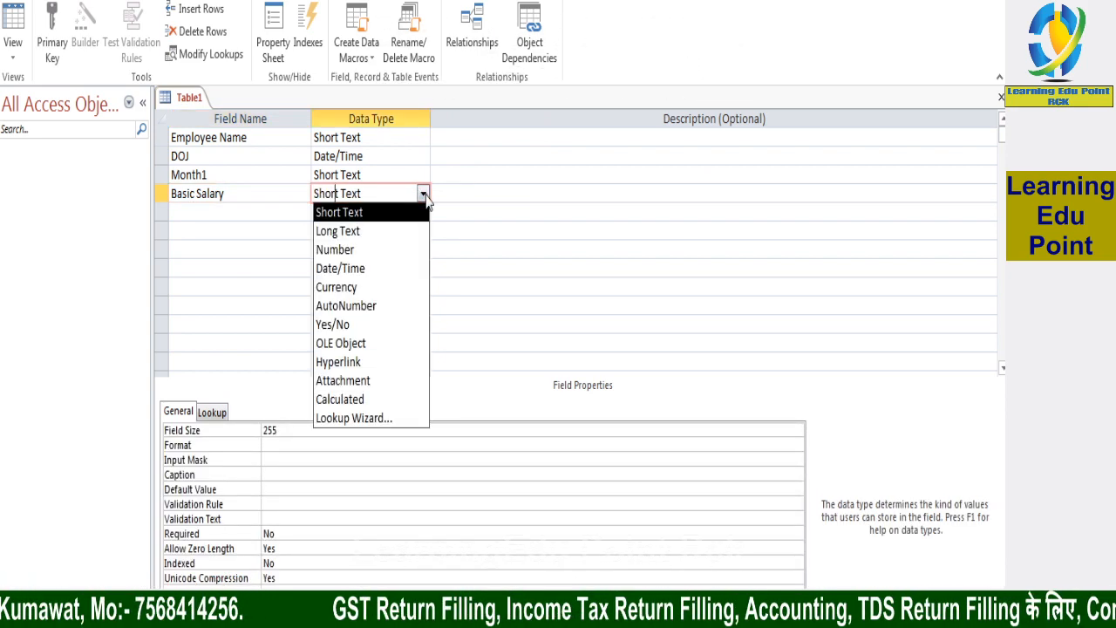
pyautogui.click(345, 248)
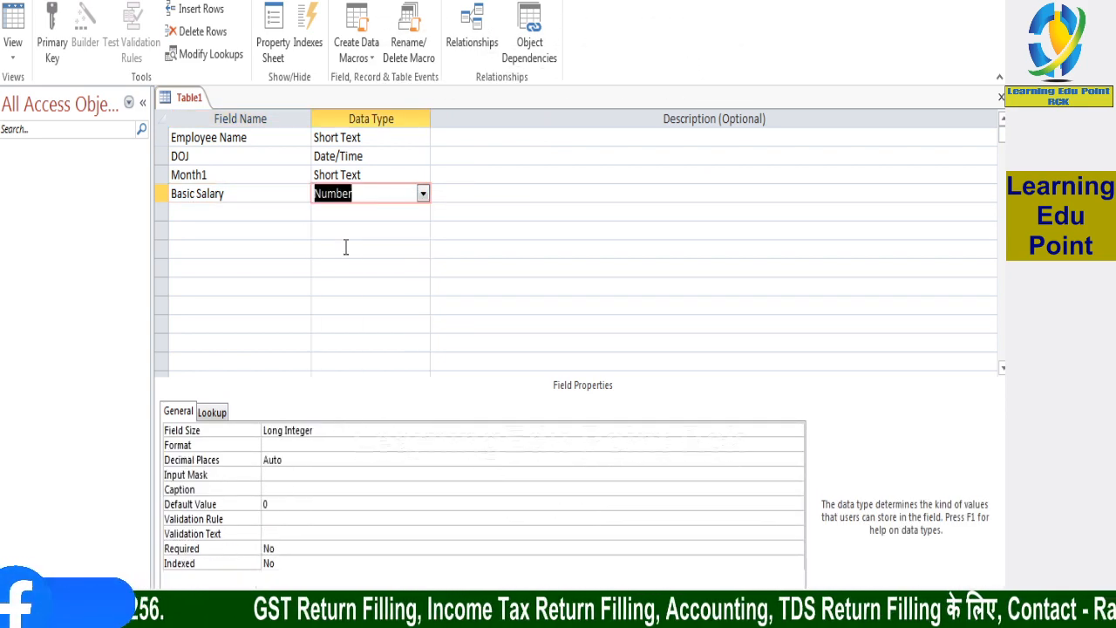
# Add a PF field below Basic Salary and set its data type to Number
pyautogui.click(209, 214)
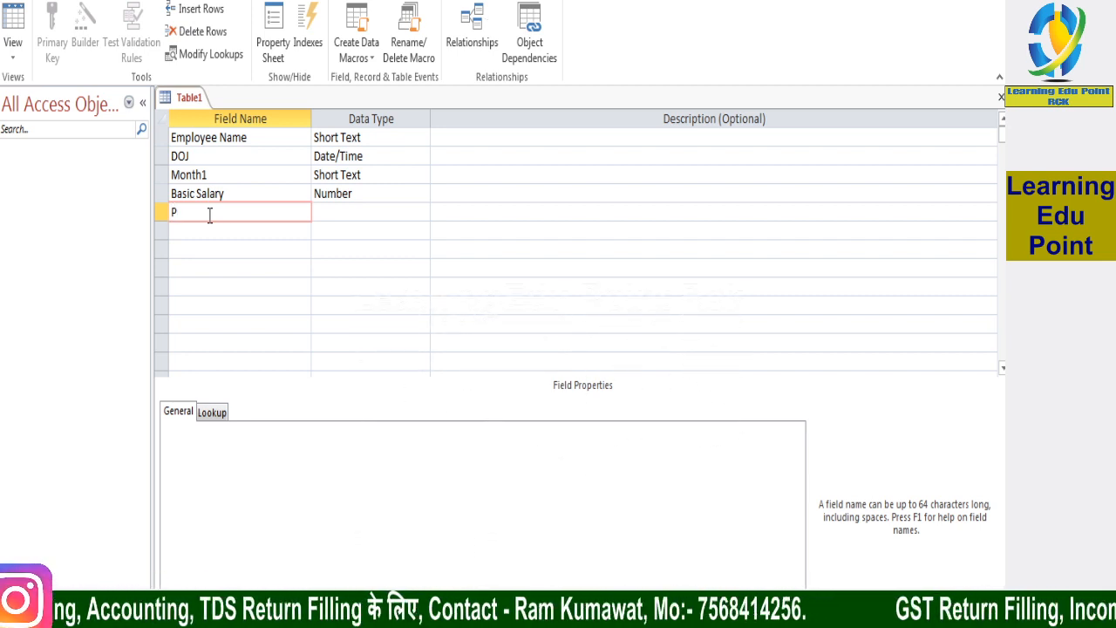
pyautogui.click(364, 211)
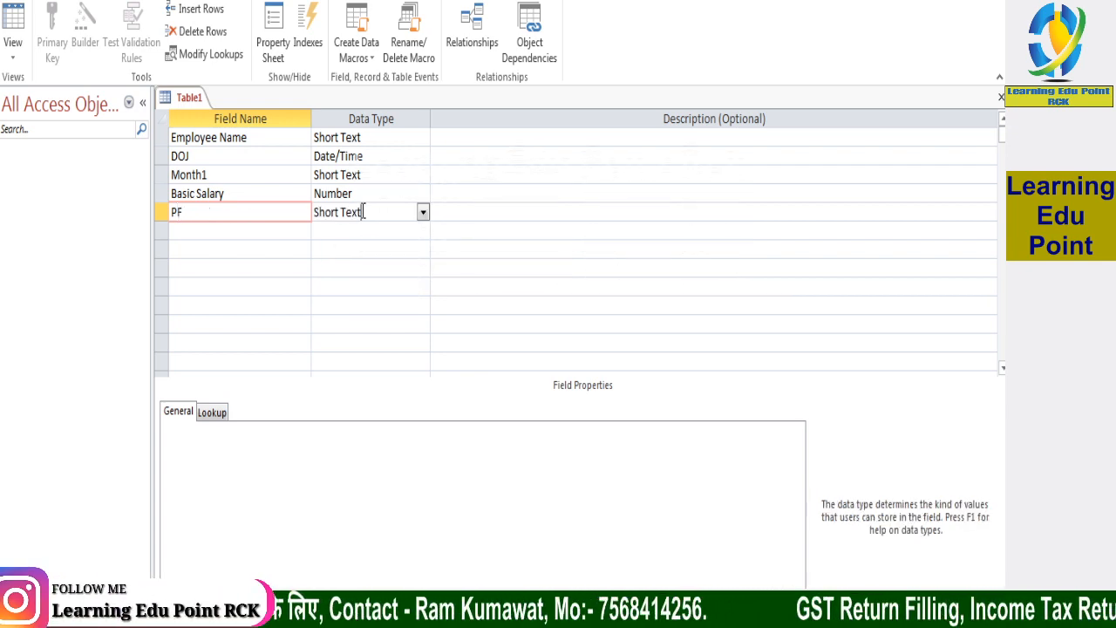
pyautogui.click(423, 214)
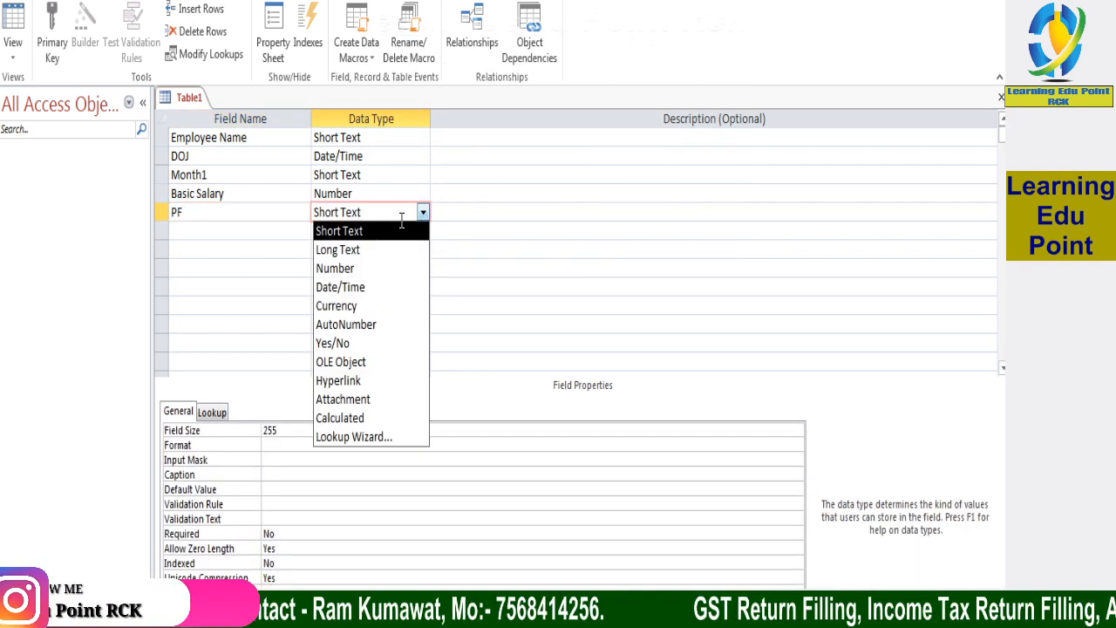
pyautogui.click(342, 270)
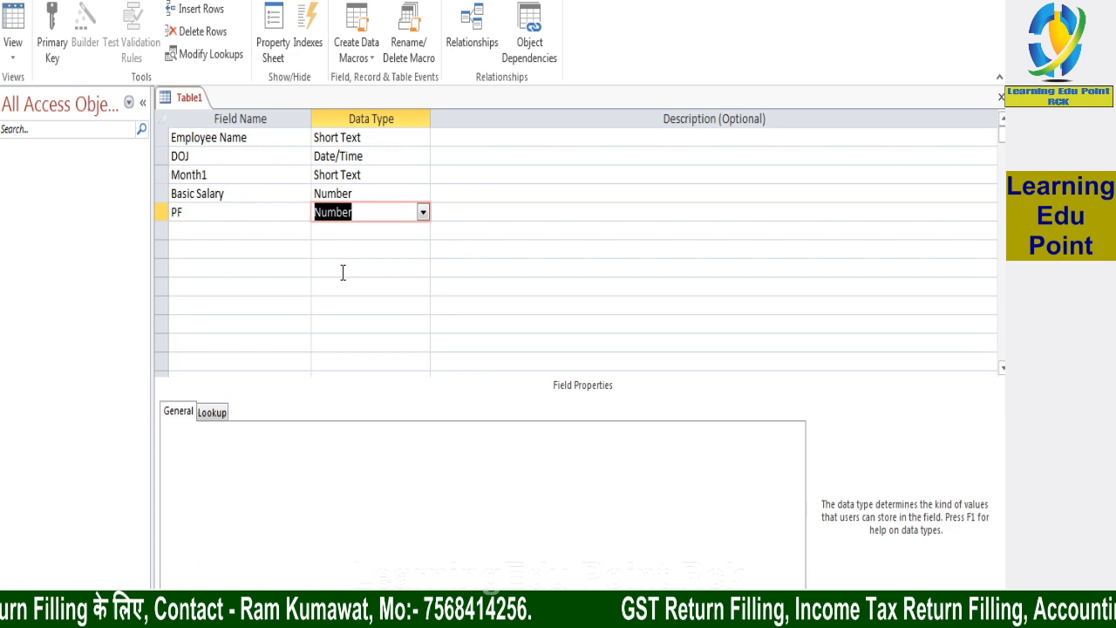
# Add a Total Salary field below PF and set its data type to Number
pyautogui.click(236, 232)
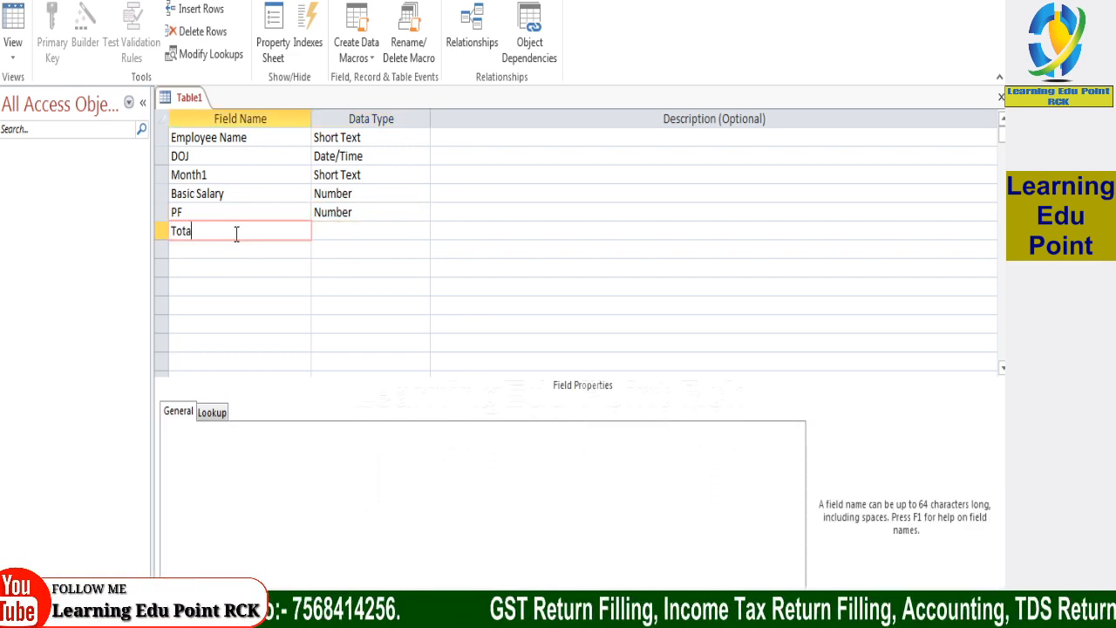
pyautogui.click(335, 231)
pyautogui.click(423, 231)
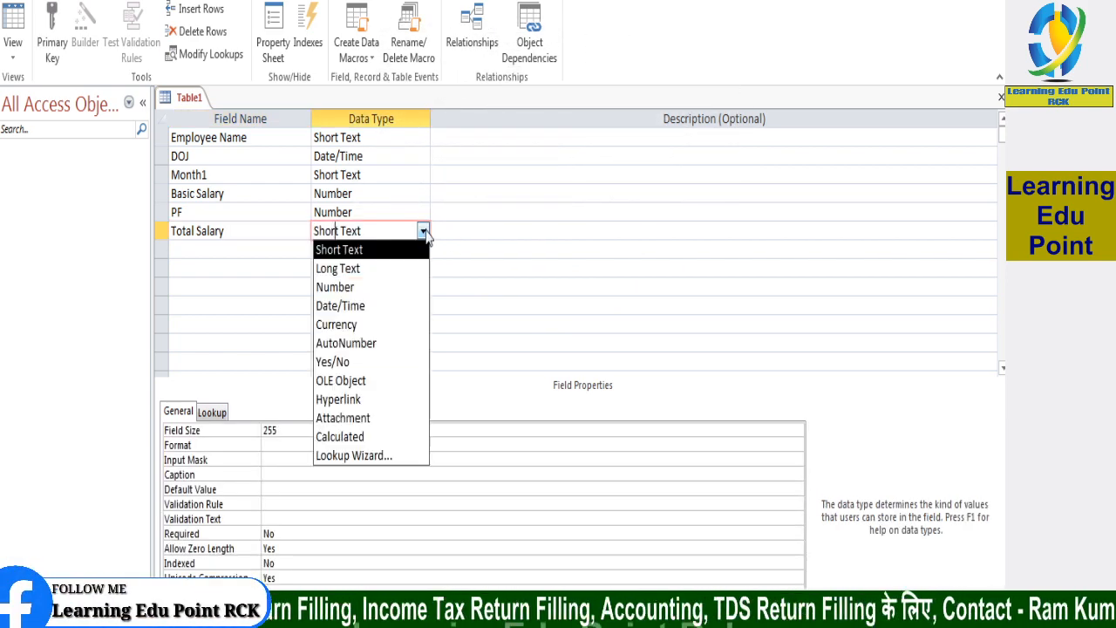
pyautogui.click(347, 288)
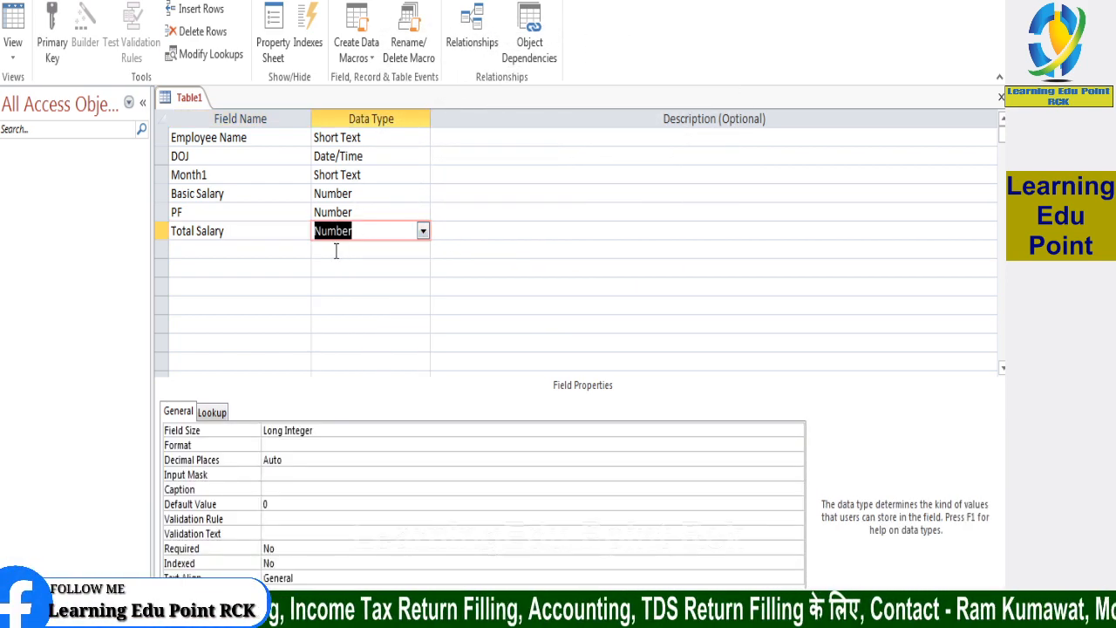
# Insert a new row above Employee Name and try to name its field S.N
pyautogui.click(258, 135)
pyautogui.rightClick(258, 136)
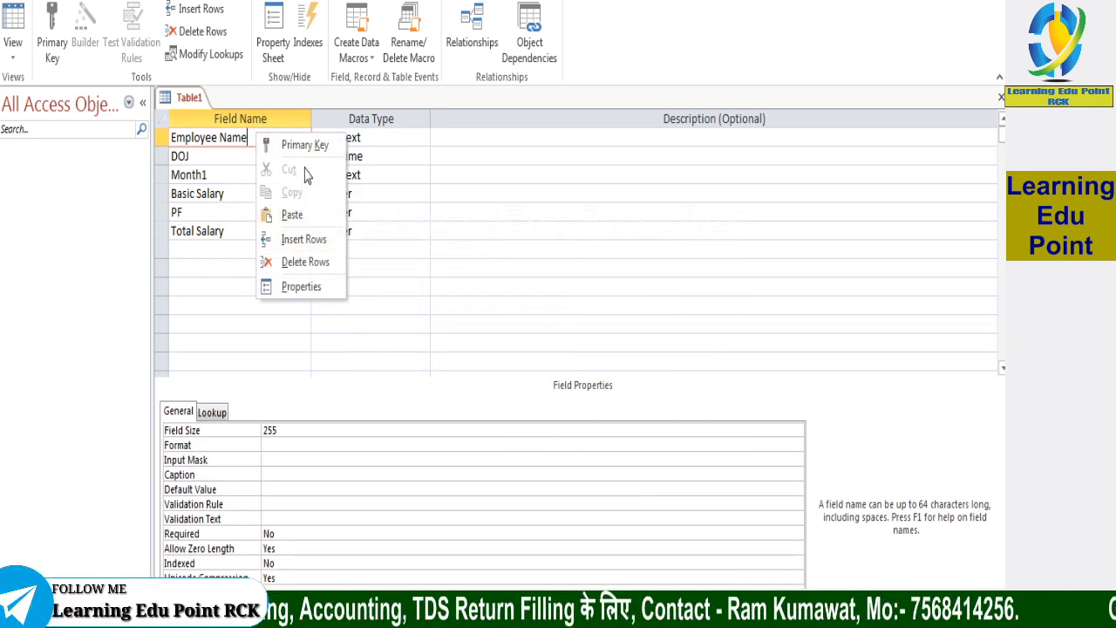
pyautogui.click(303, 239)
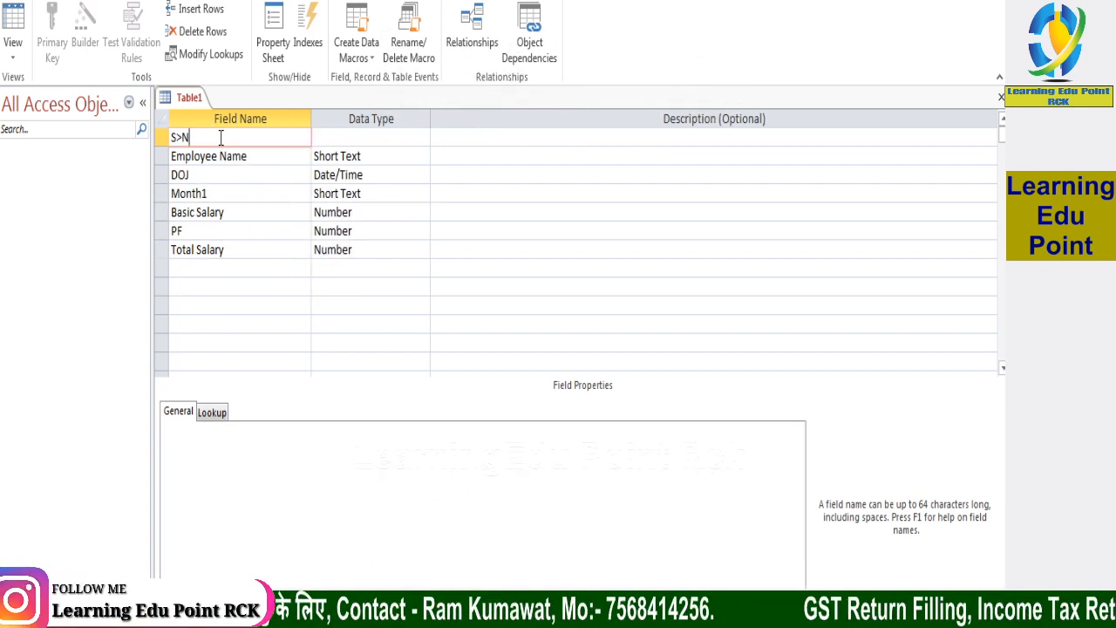
pyautogui.press('BackSpace')
pyautogui.press('BackSpace')
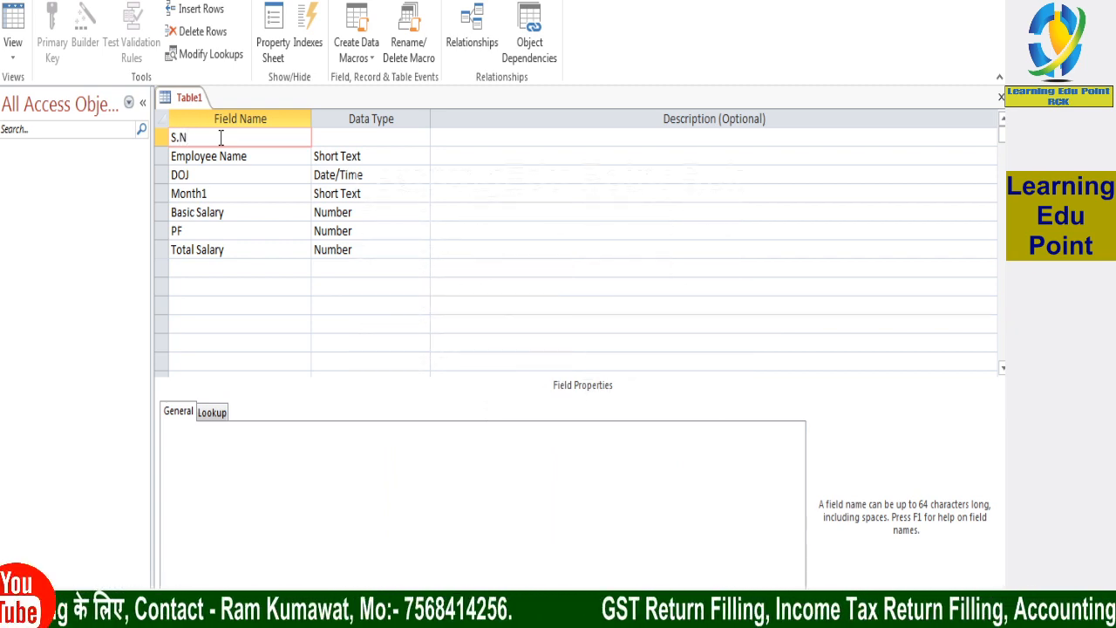
pyautogui.click(364, 139)
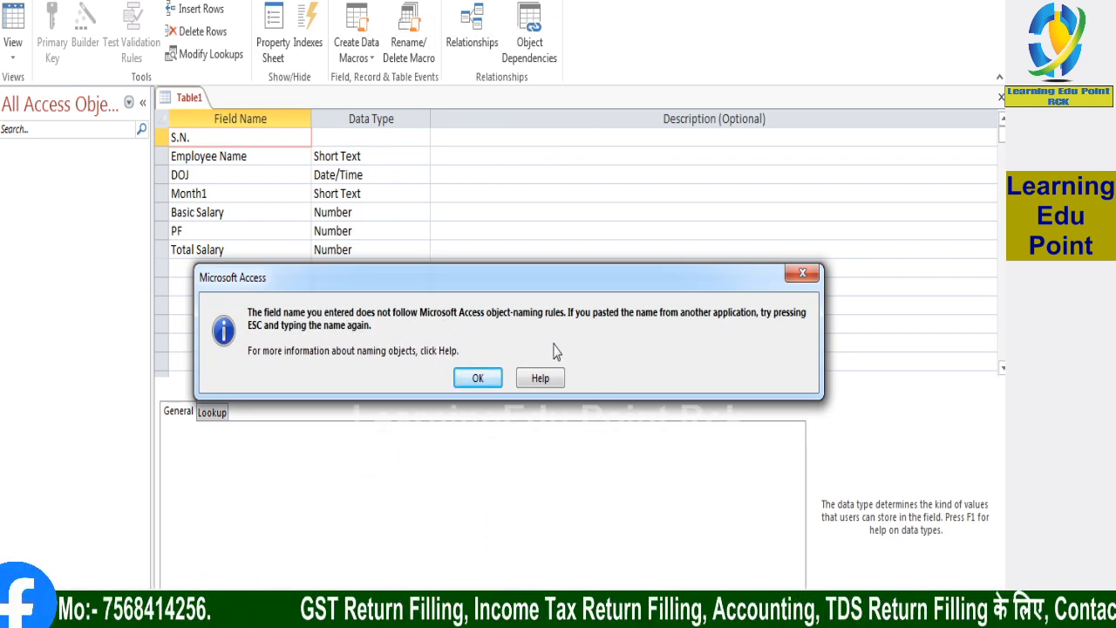
# Correct the first field's name to SN, without any periods, keeping the Short Text data type
pyautogui.click(802, 274)
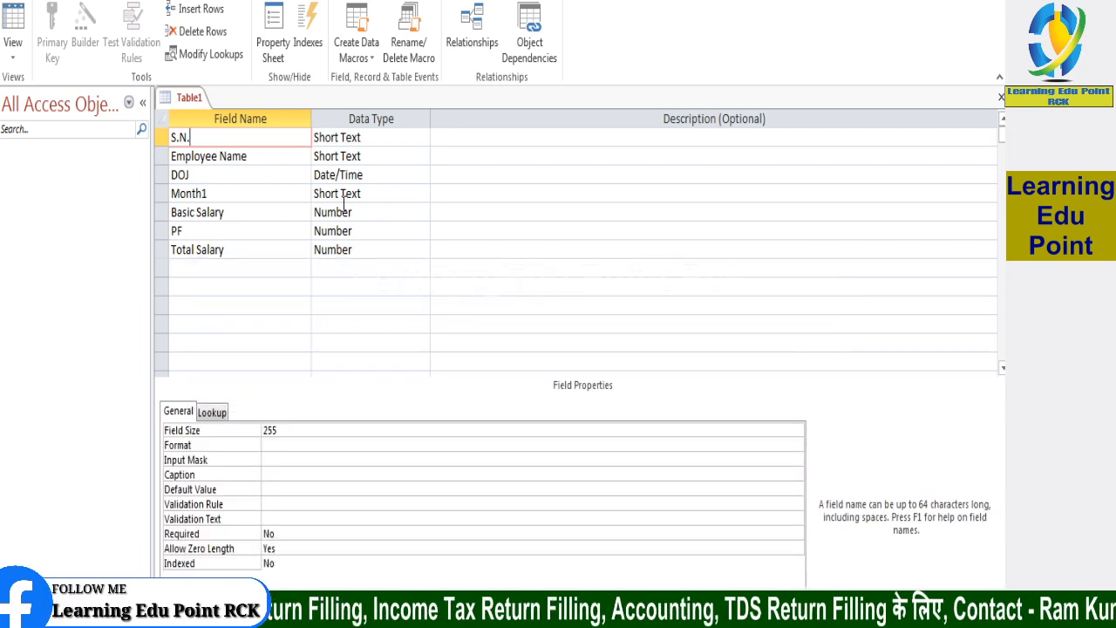
pyautogui.press('Left')
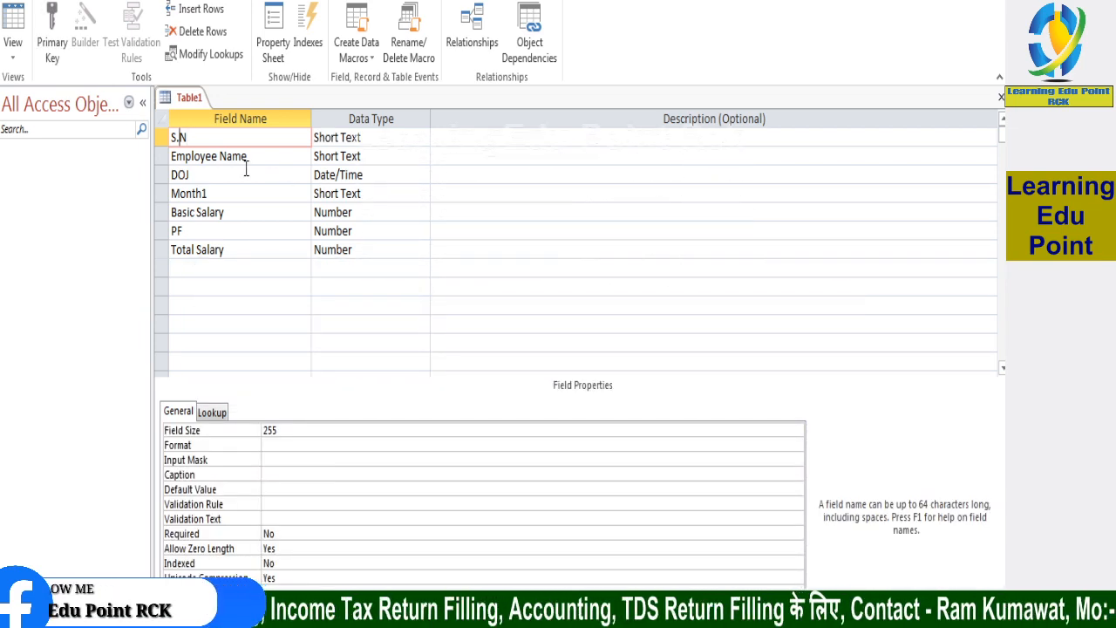
pyautogui.press('BackSpace')
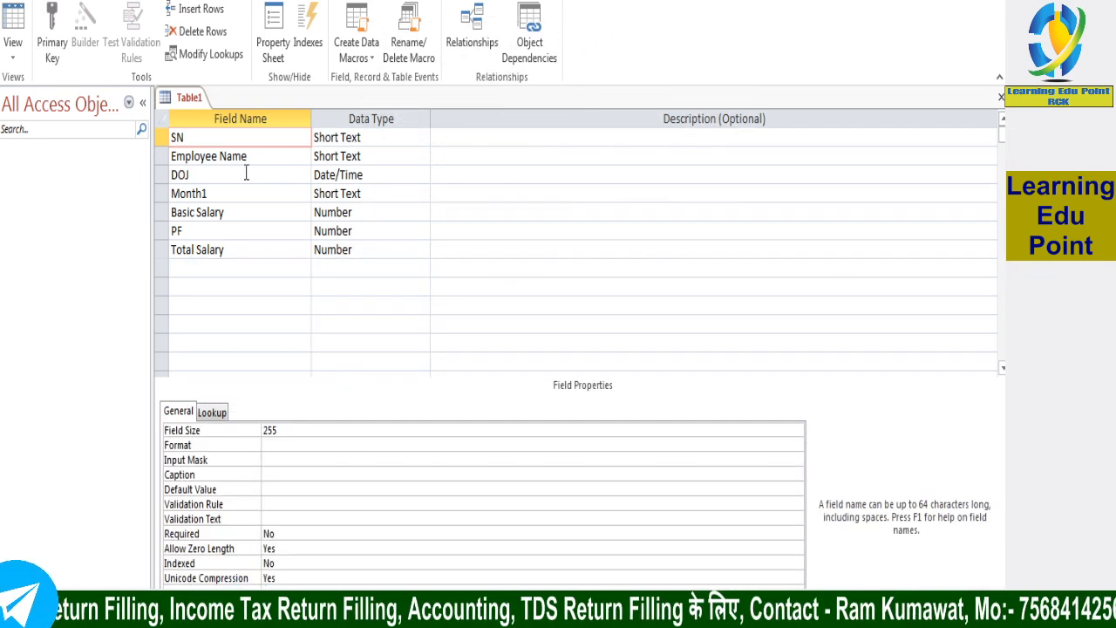
pyautogui.click(380, 154)
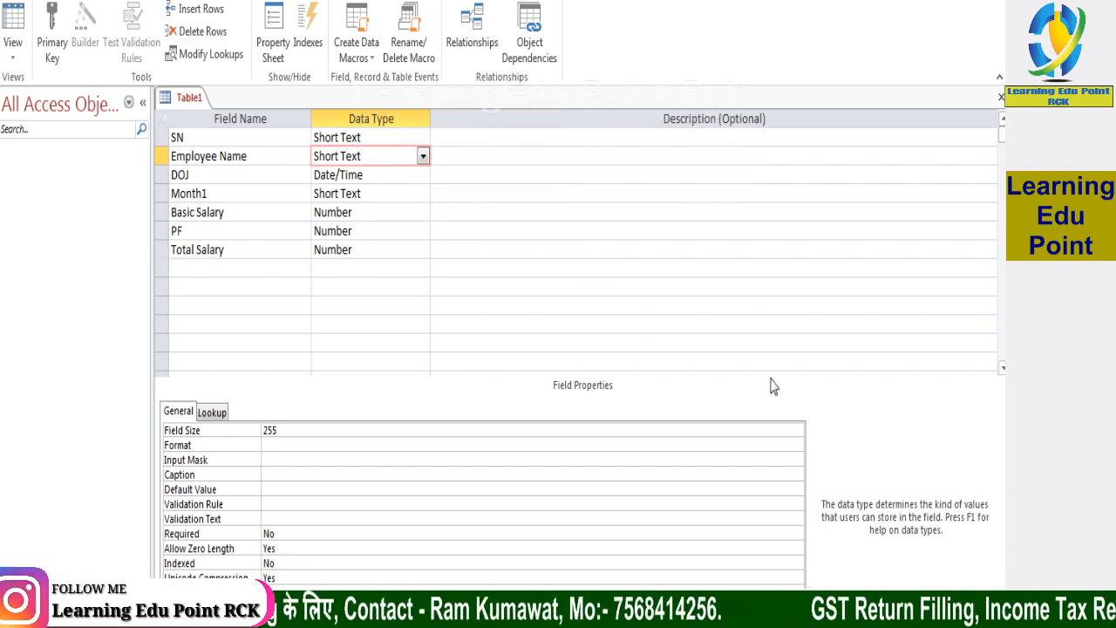
# Enter "Serian Number" as the description of the SN field
pyautogui.click(554, 142)
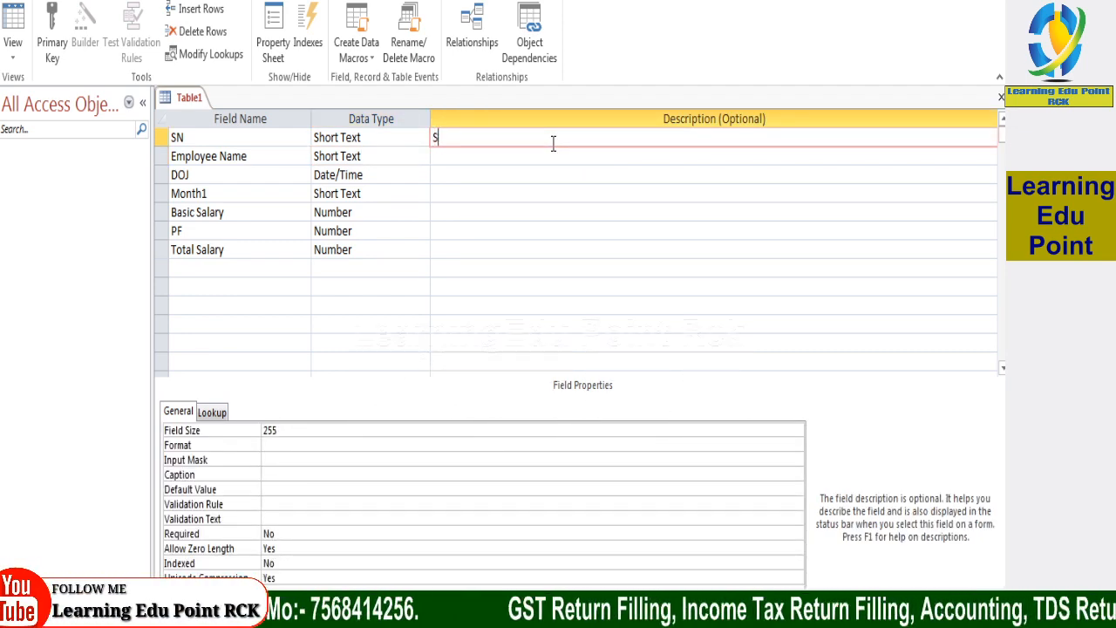
pyautogui.write('Serian ')
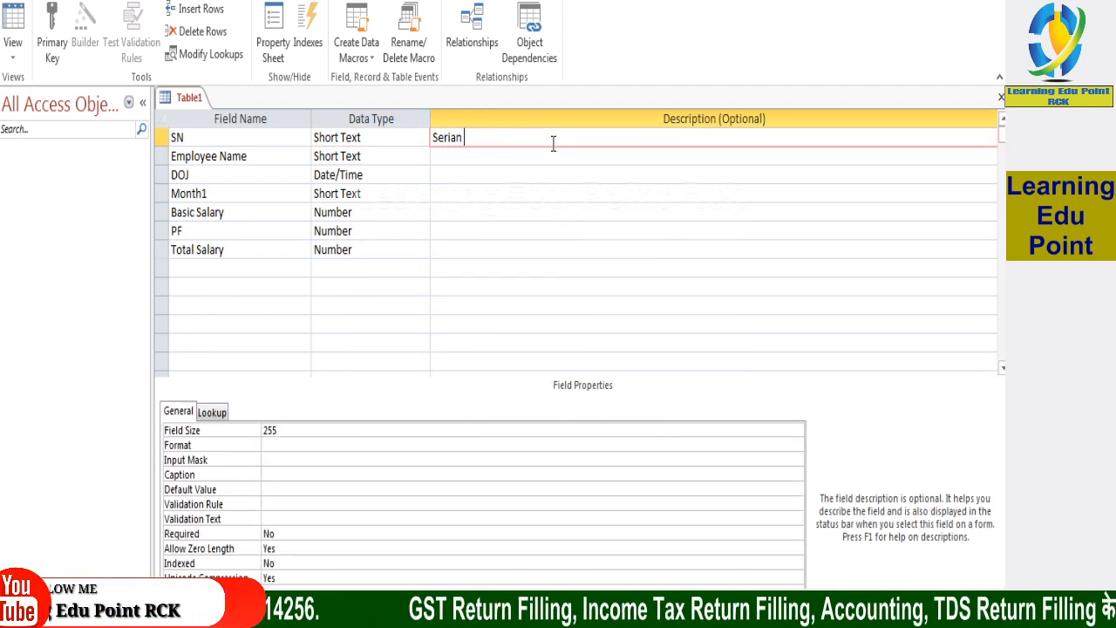
pyautogui.write('Number')
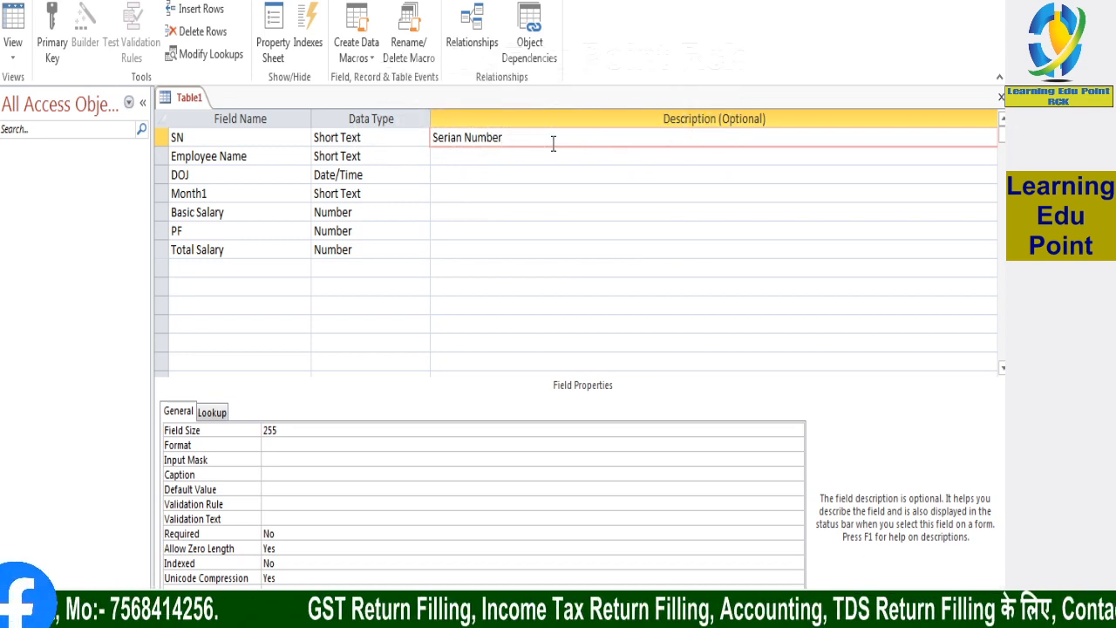
# Enter "Name Of employee" as the description of the Employee Name field
pyautogui.press('Return')
pyautogui.press('Return')
pyautogui.press('Return')
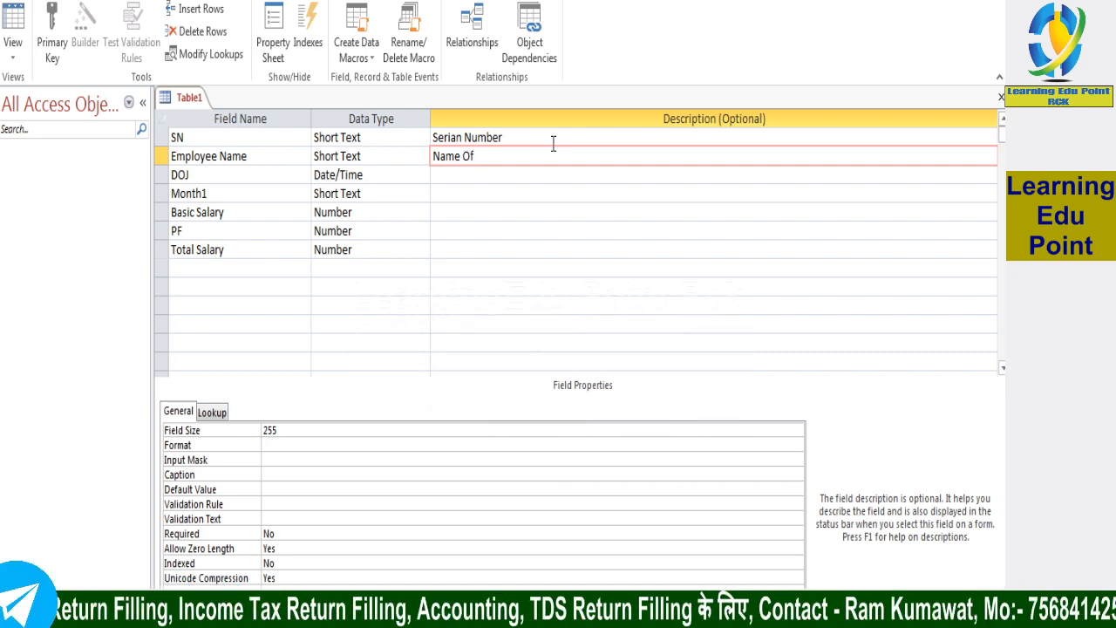
pyautogui.write('Name Of employee')
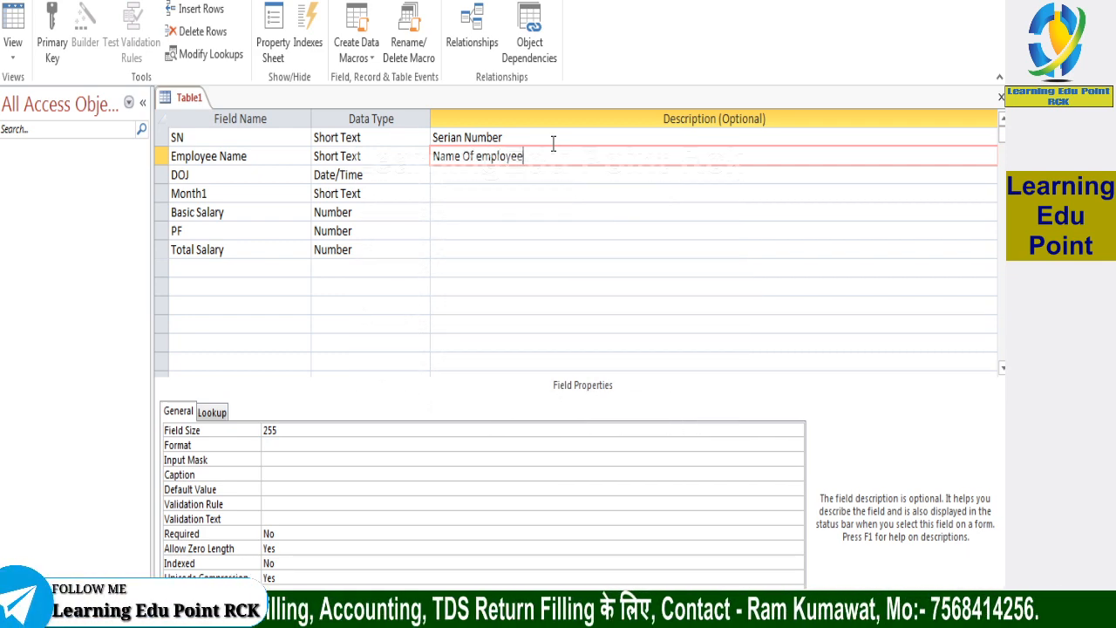
# Enter "Date of joinng" as the description of the DOJ field
pyautogui.press('Return')
pyautogui.press('Return')
pyautogui.press('Return')
pyautogui.write('Date')
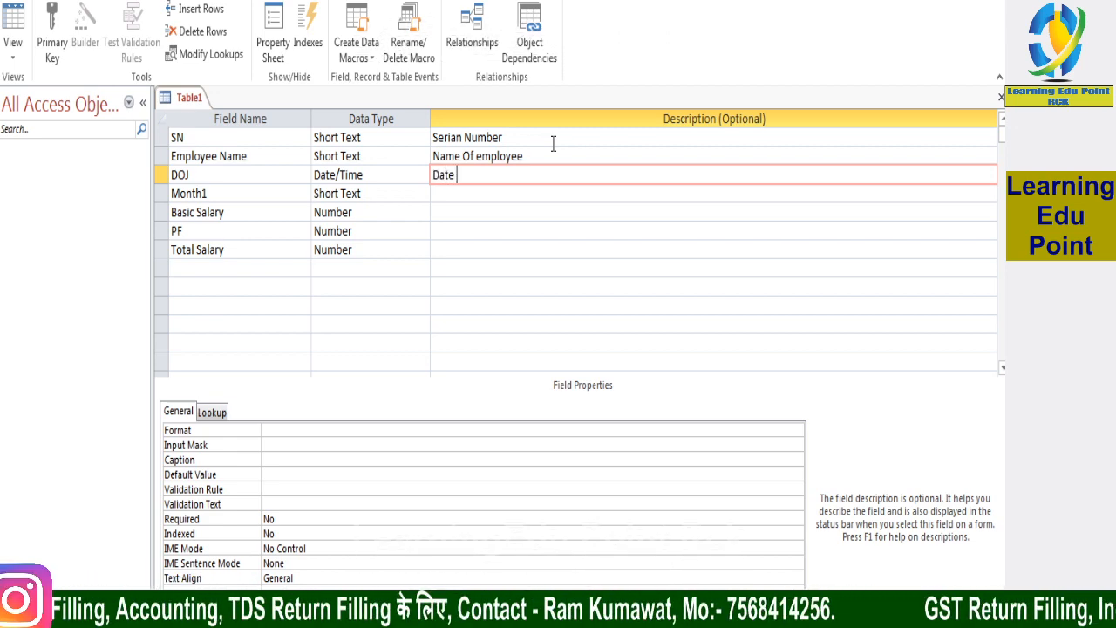
pyautogui.write(' of joinng')
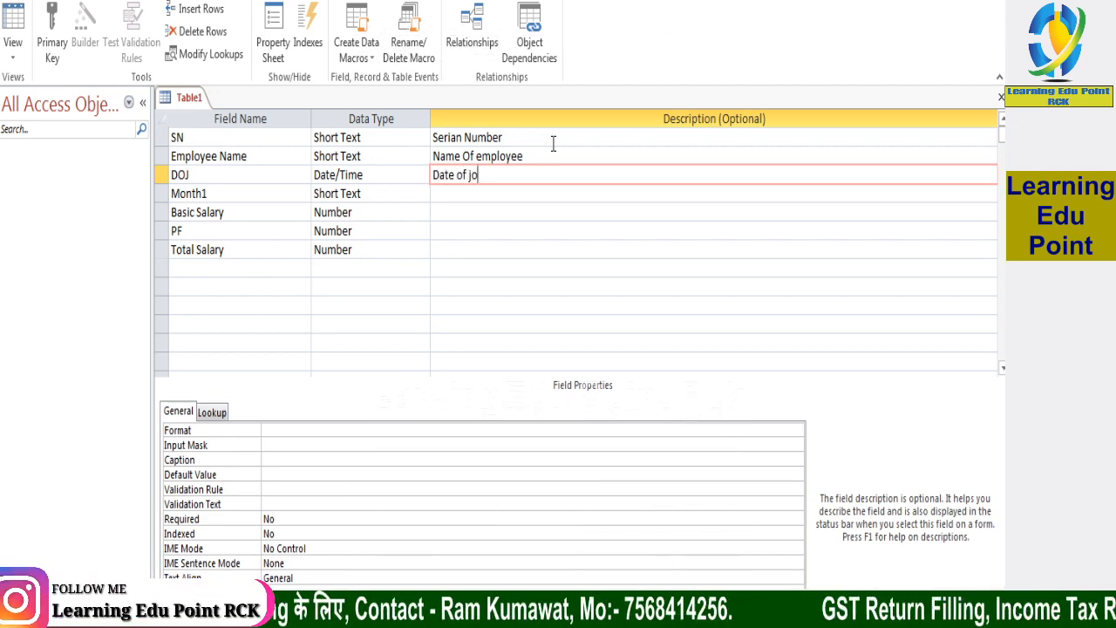
# Enter "Month" as the description of the Month1 field
pyautogui.click(549, 193)
pyautogui.write('M')
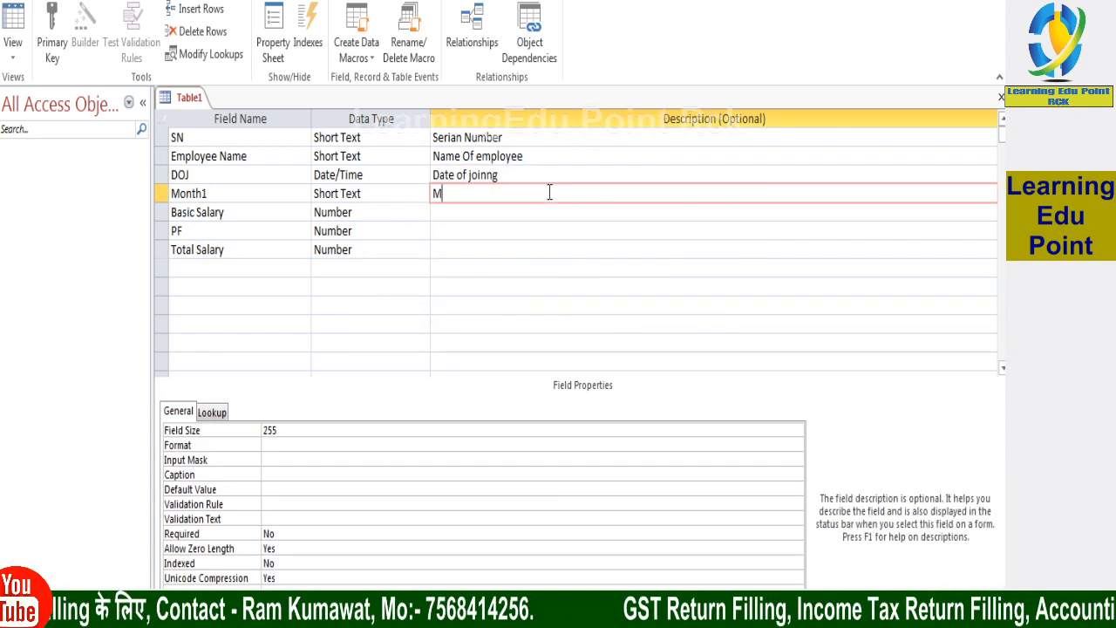
pyautogui.write('onth')
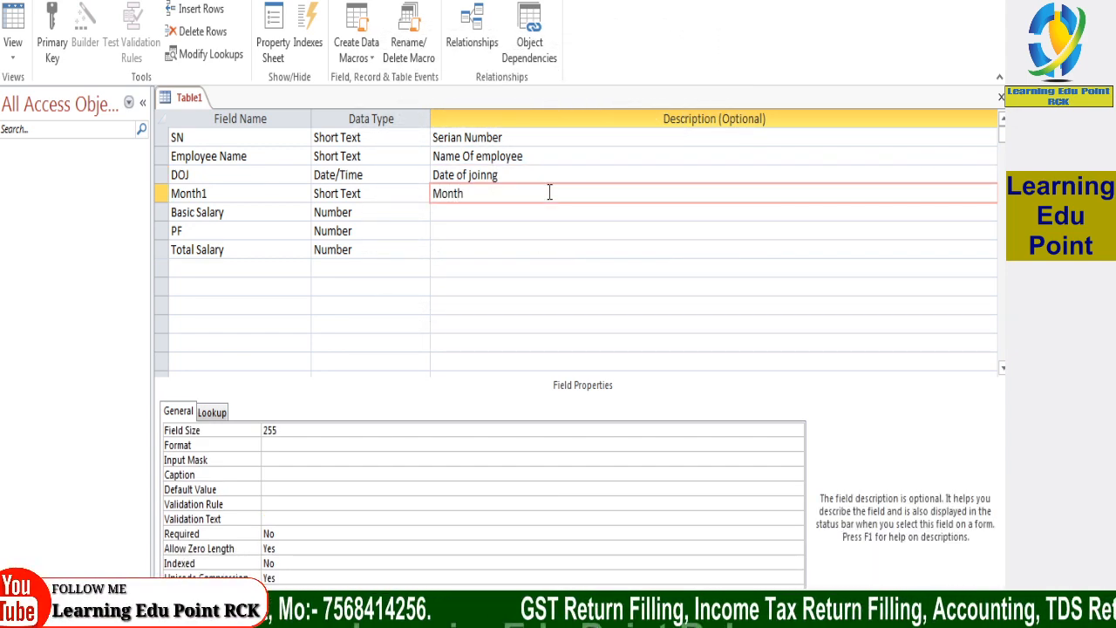
pyautogui.press('Return')
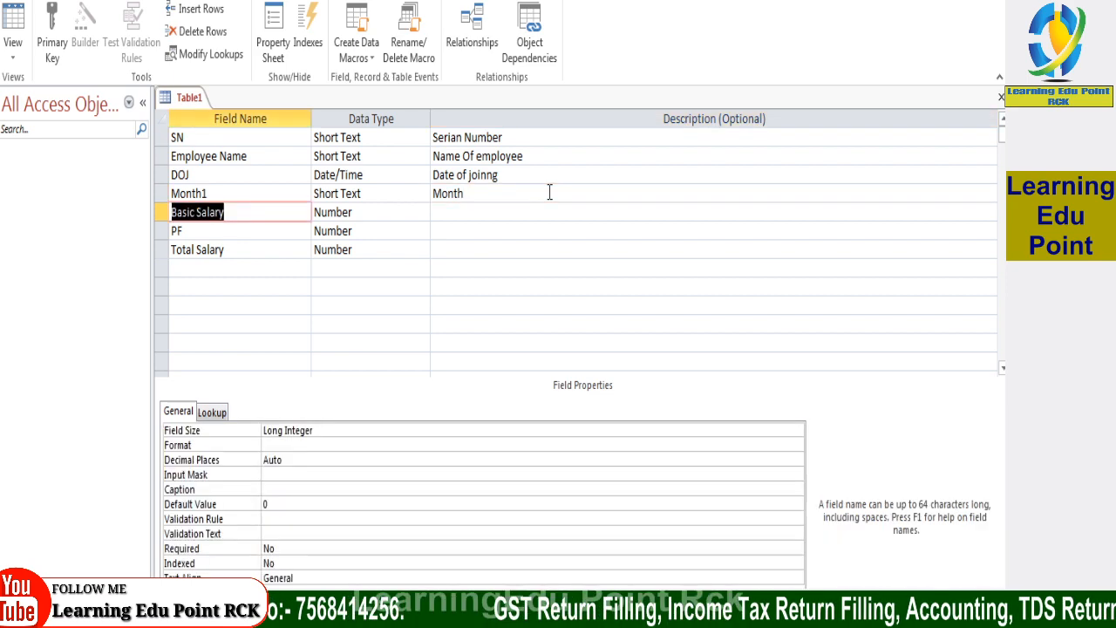
pyautogui.click(493, 228)
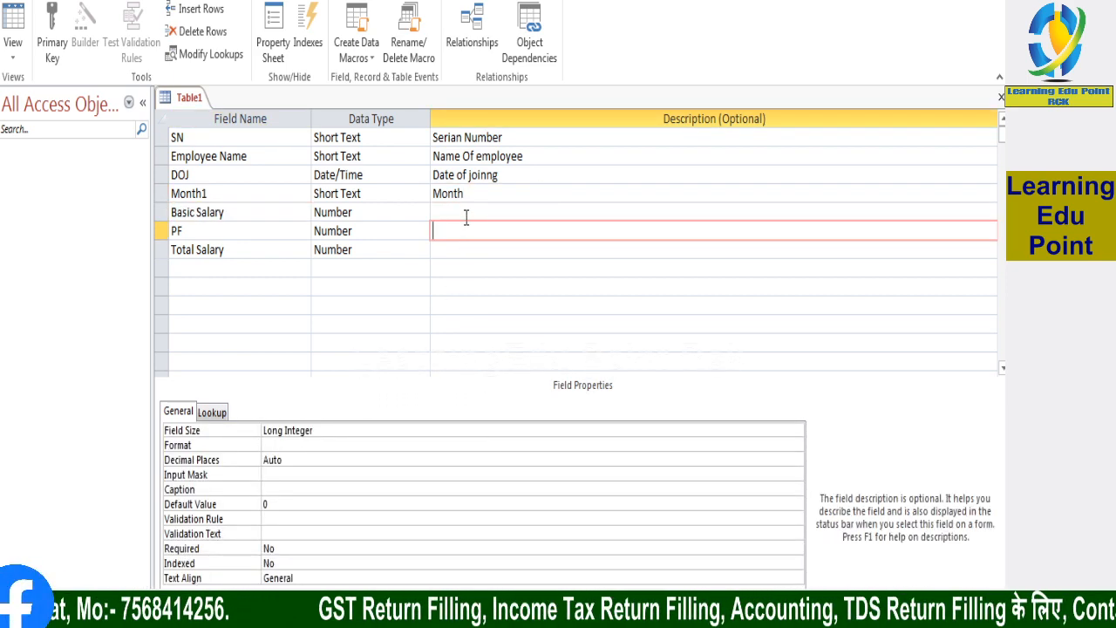
pyautogui.click(466, 214)
pyautogui.click(470, 231)
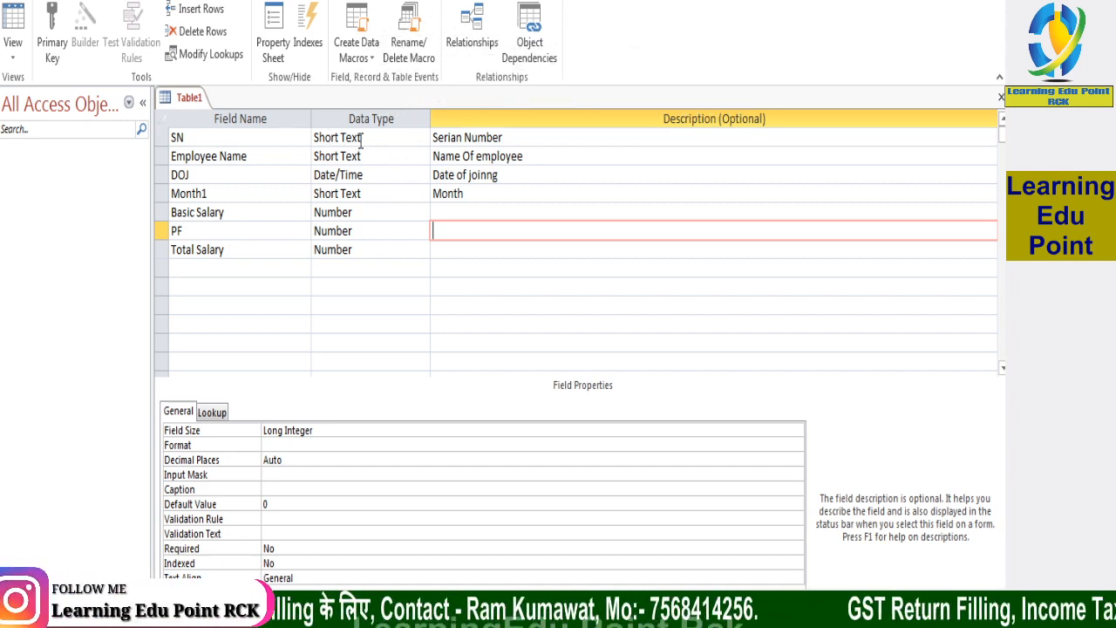
pyautogui.click(219, 268)
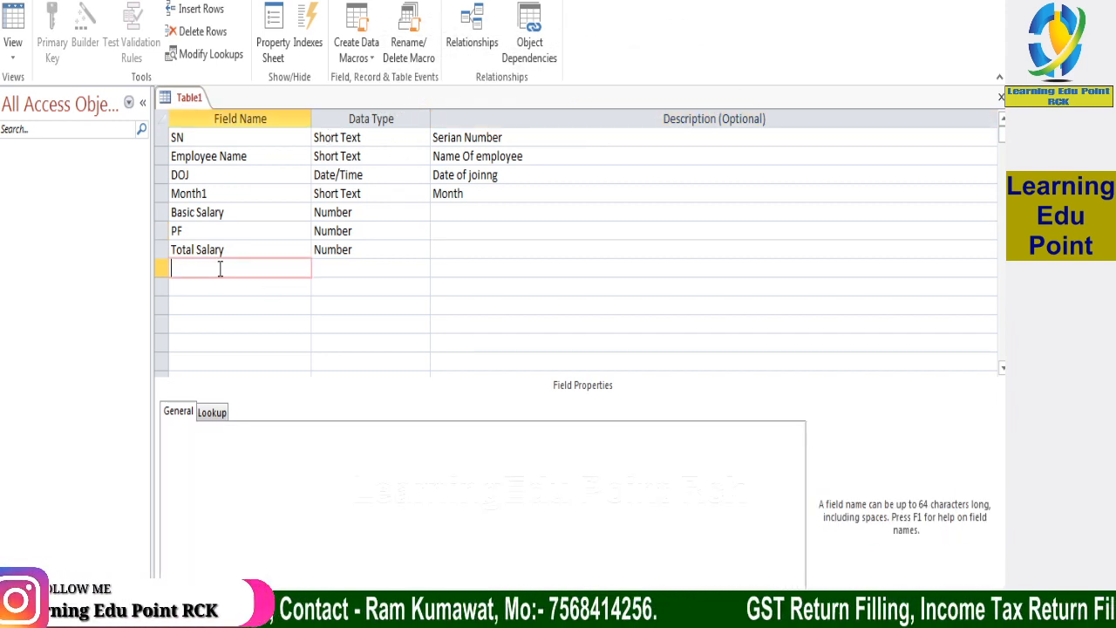
pyautogui.click(350, 269)
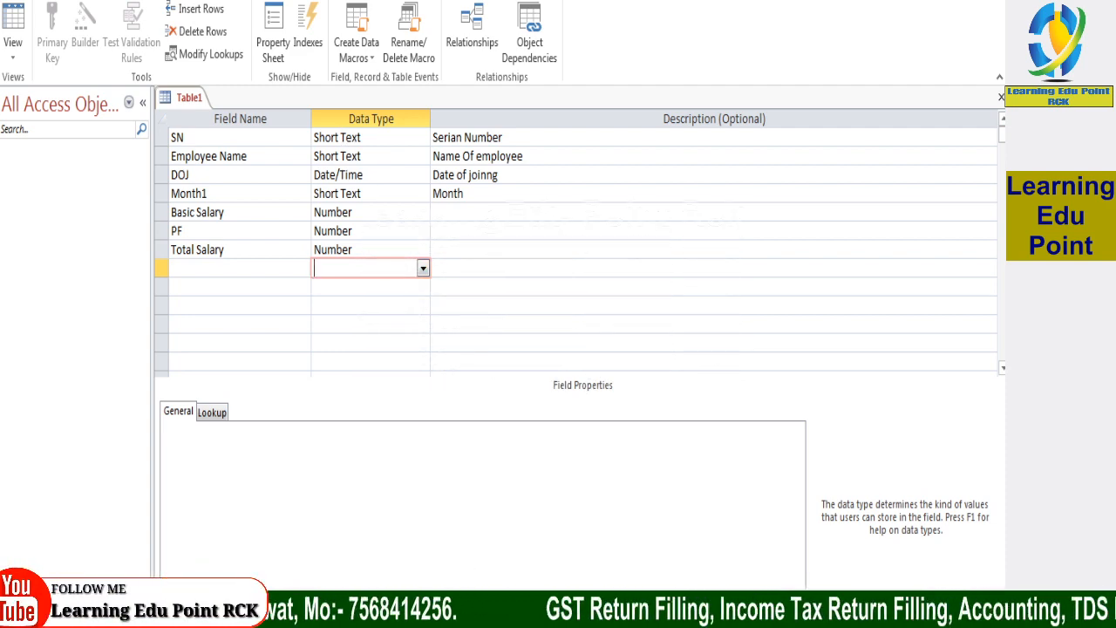
pyautogui.moveTo(337, 613)
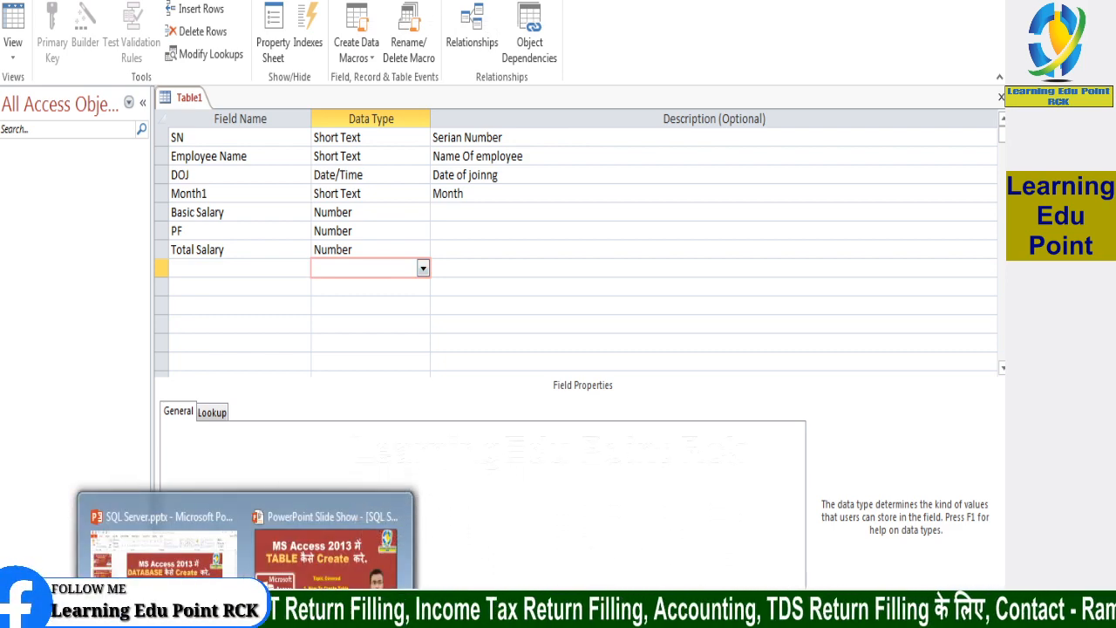
pyautogui.click(206, 613)
pyautogui.scroll(-5, 585, 438)
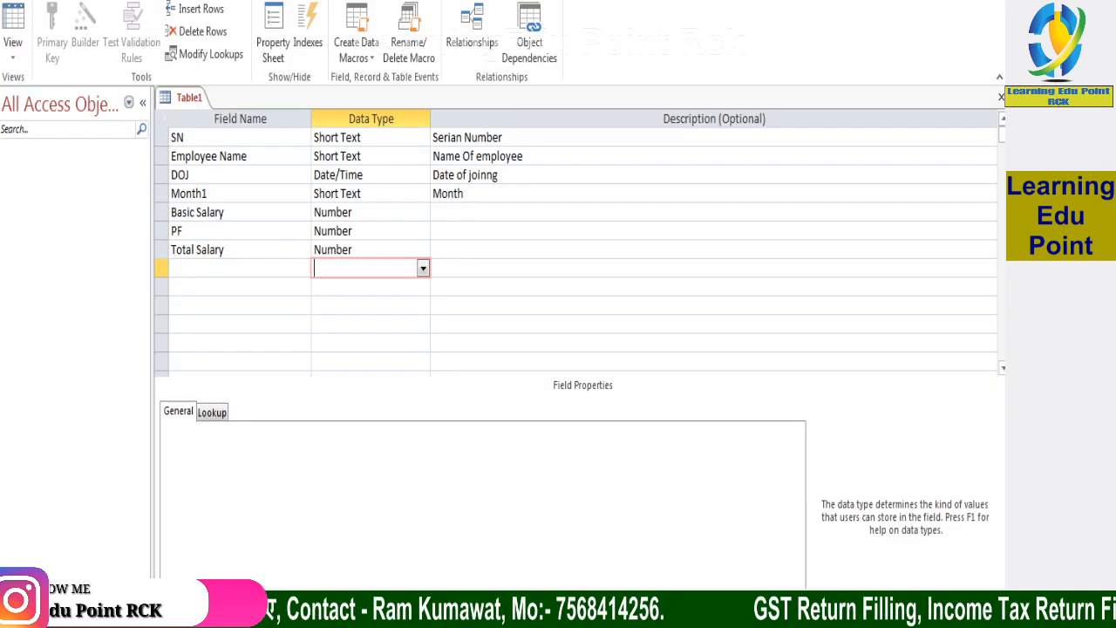
# Open the list of available data types for the SN field
pyautogui.click(407, 140)
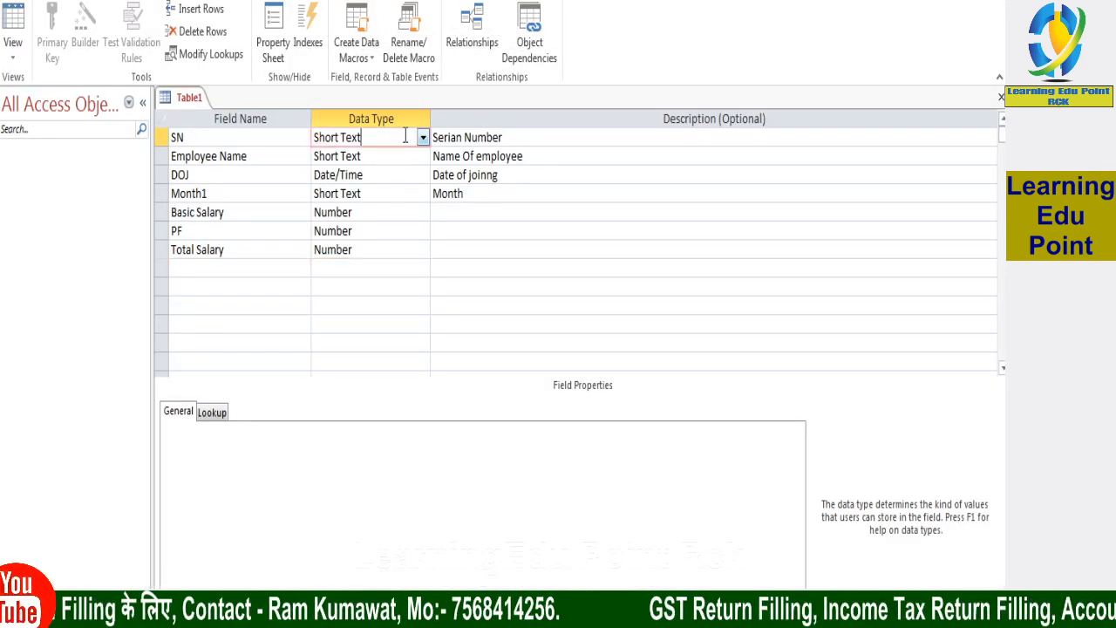
pyautogui.click(422, 137)
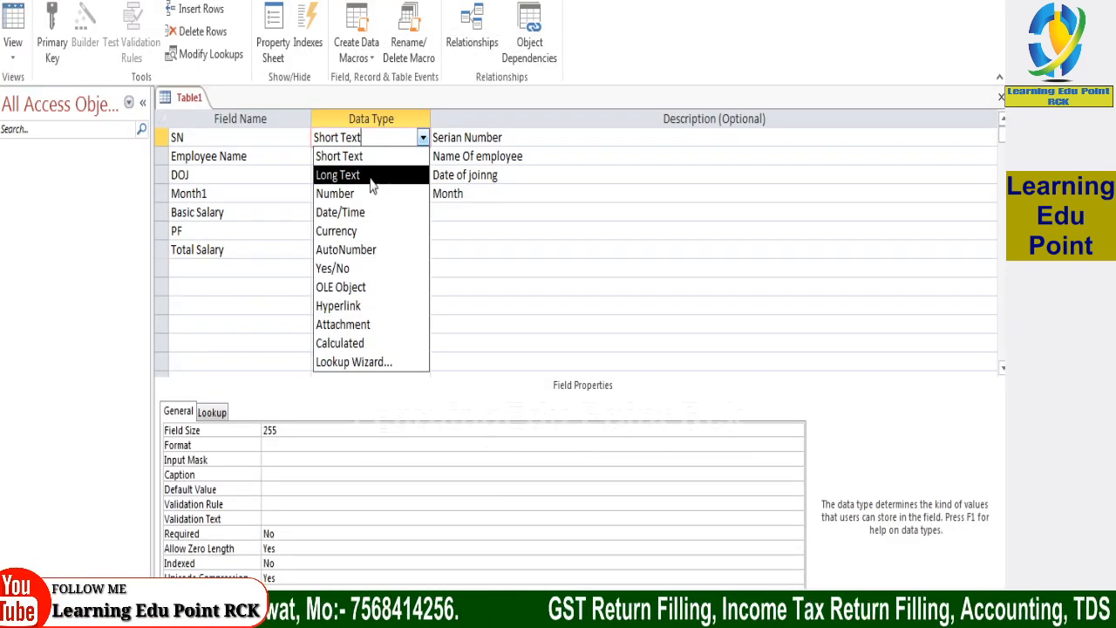
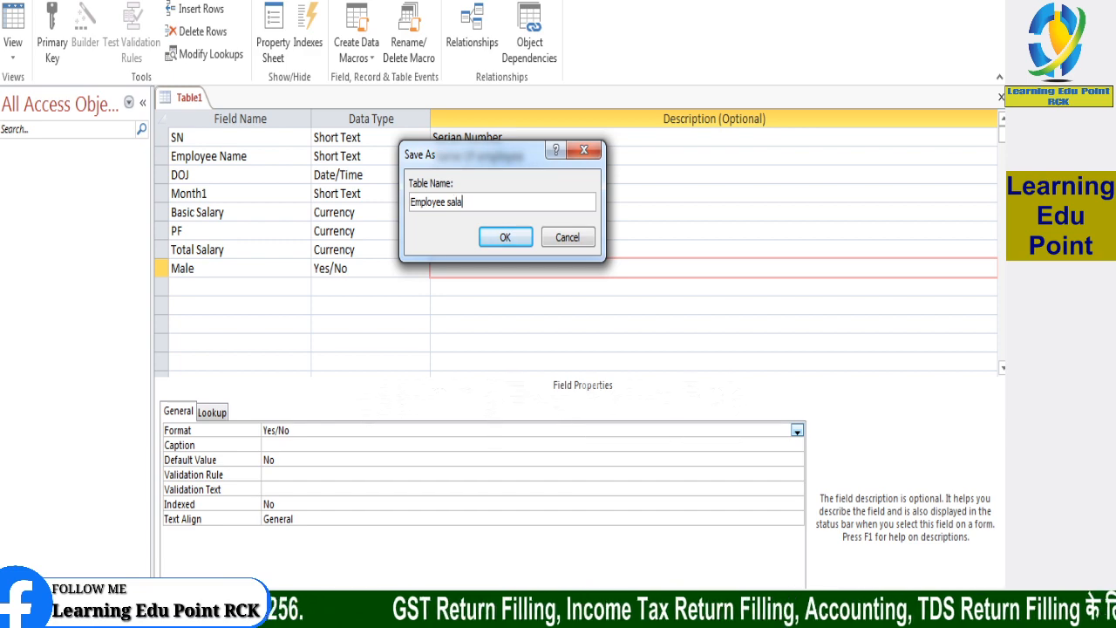
# Save the table as "Employee salary" with an automatically created primary key, and close its design
pyautogui.click(505, 237)
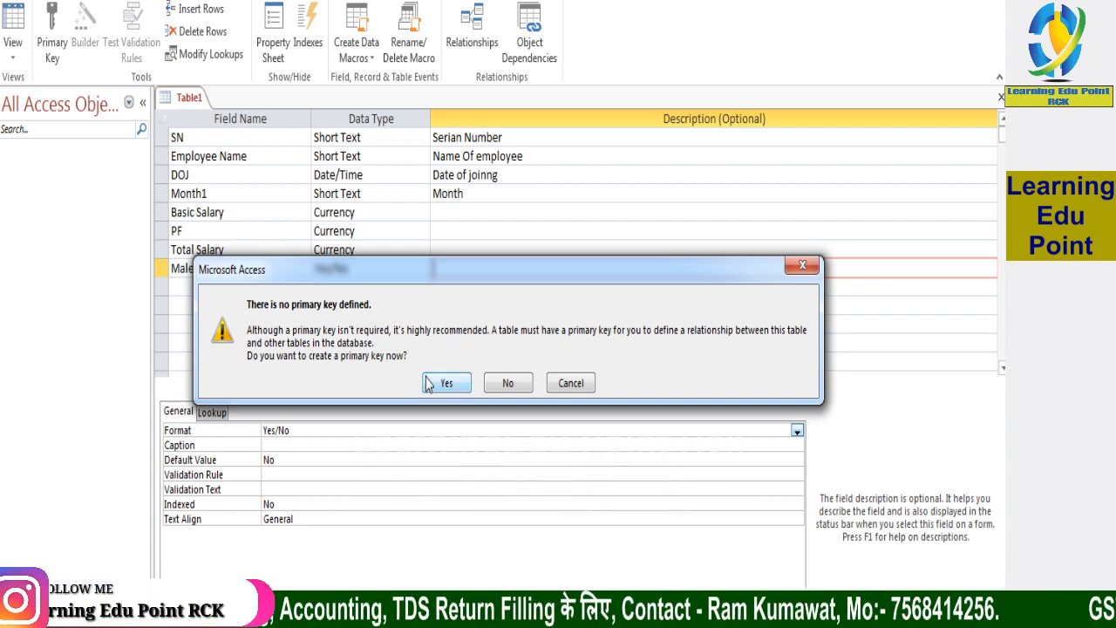
pyautogui.click(446, 383)
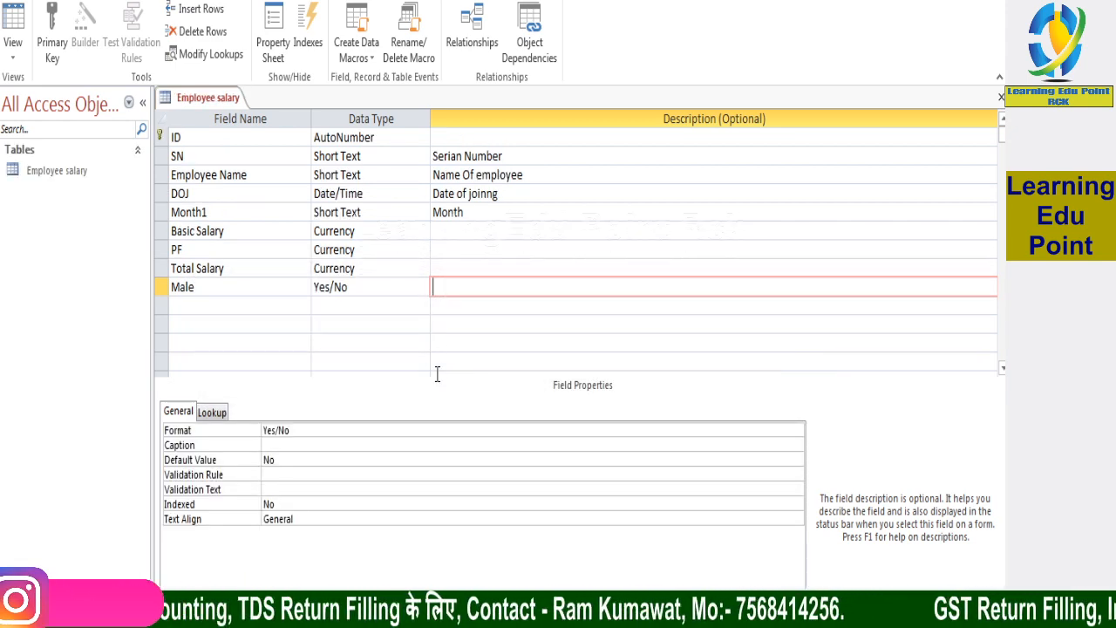
pyautogui.click(58, 172)
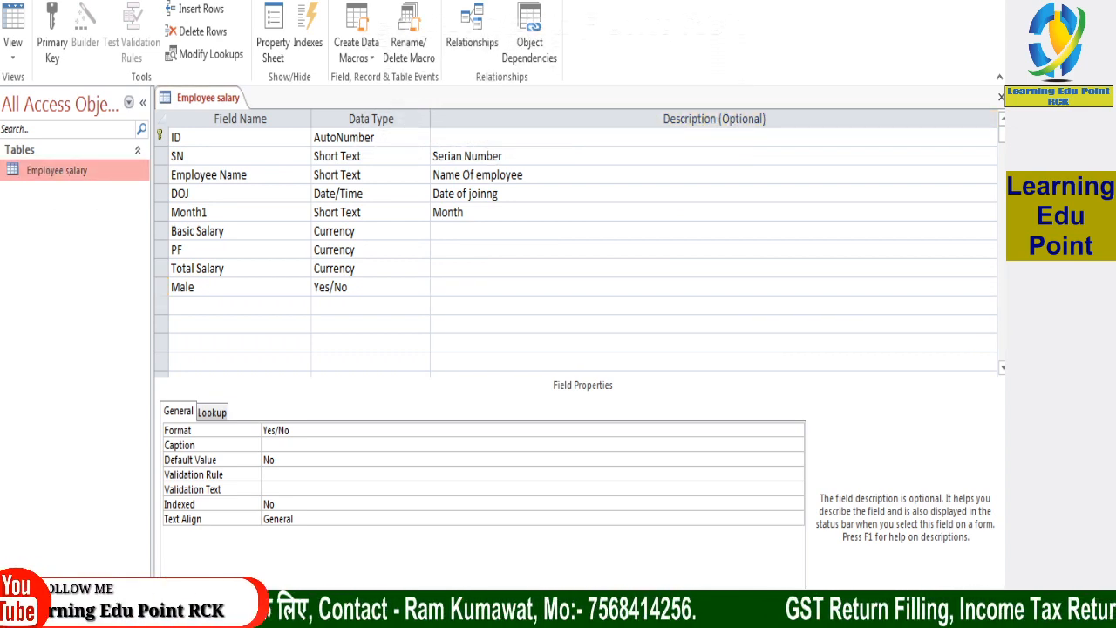
pyautogui.click(1001, 97)
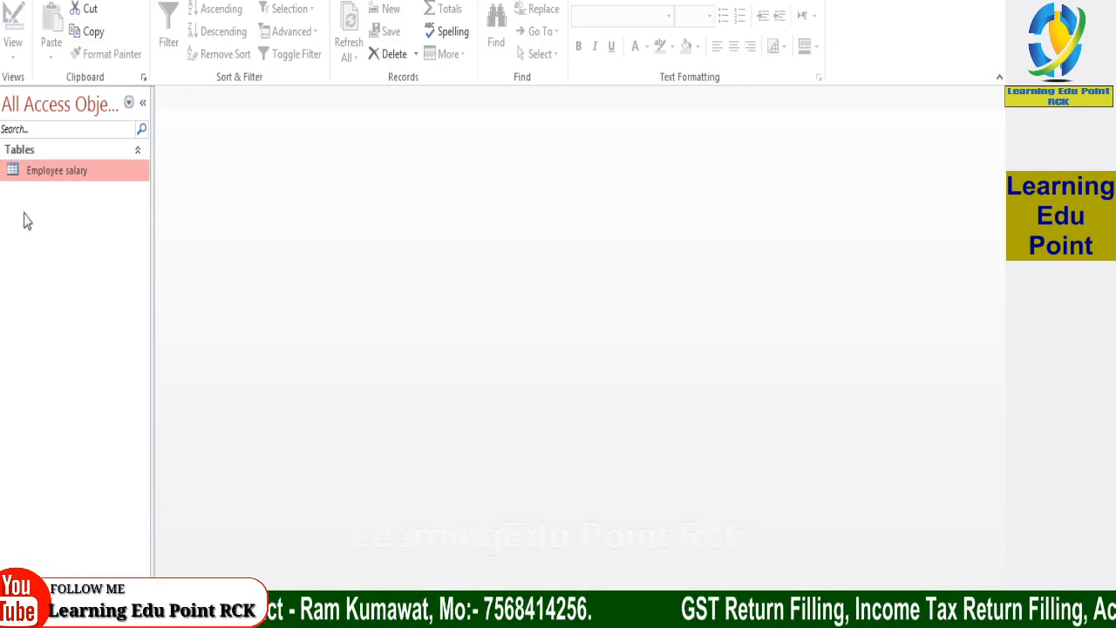
# Open the Employee salary table in Datasheet view and fit the Employee Name column width to its heading
pyautogui.doubleClick(63, 175)
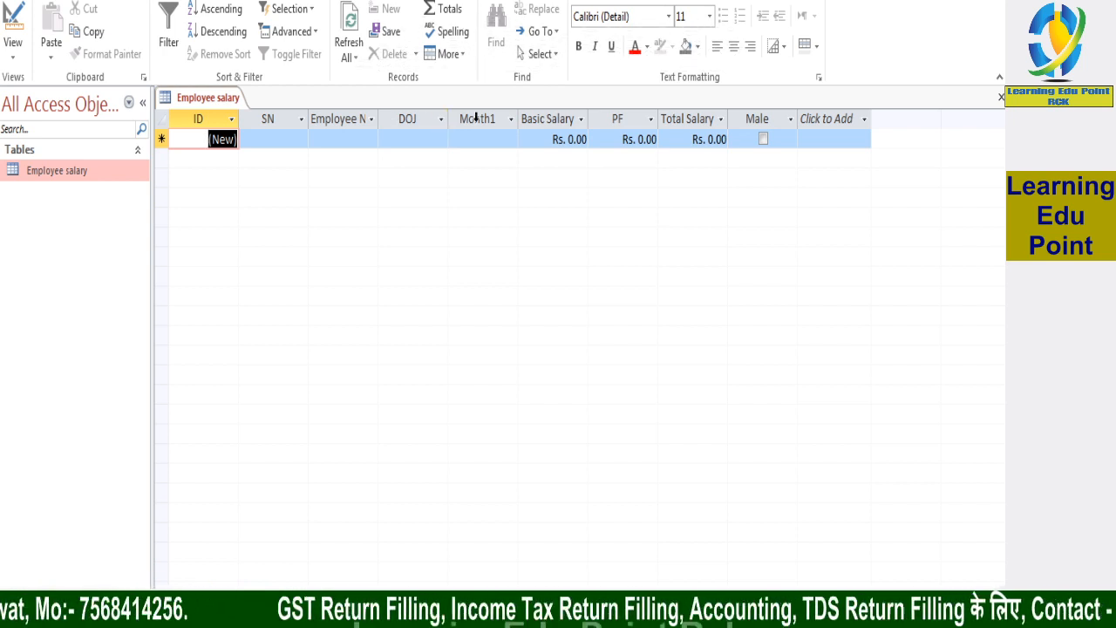
pyautogui.doubleClick(380, 123)
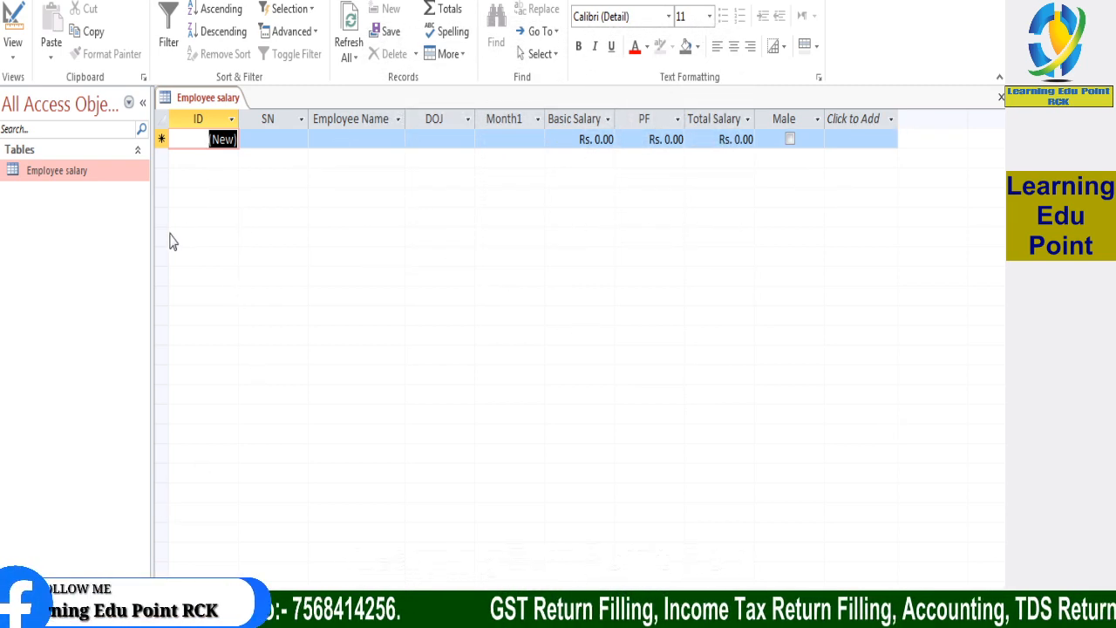
# Create a new blank table in Datasheet view
pyautogui.click(117, 0)
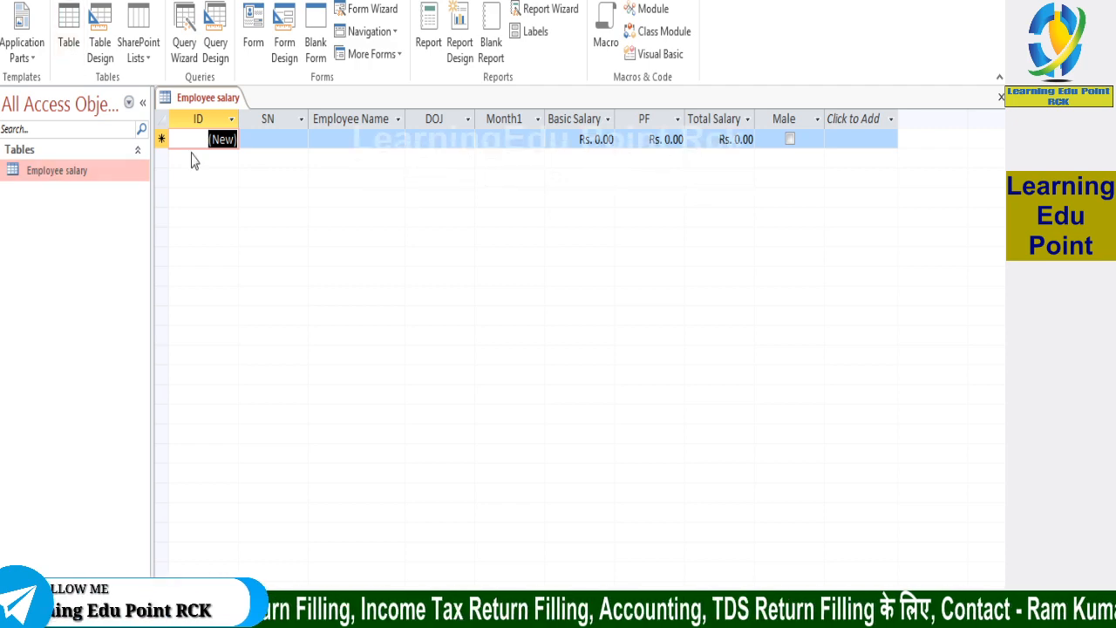
pyautogui.click(67, 24)
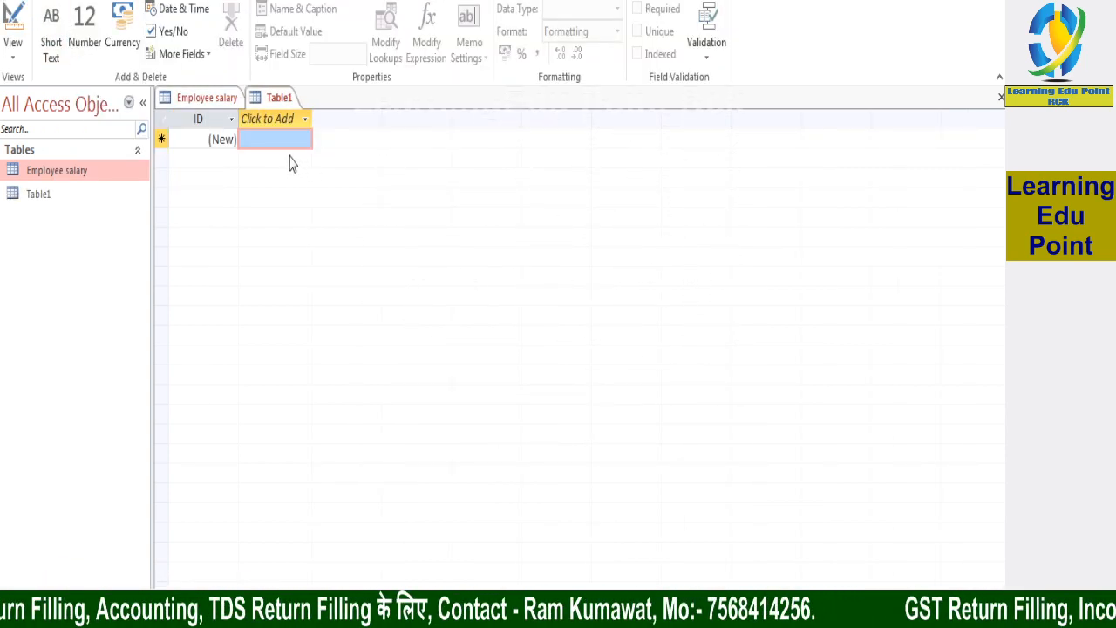
# Close the Employee salary table without saving its layout changes
pyautogui.click(223, 100)
pyautogui.rightClick(224, 100)
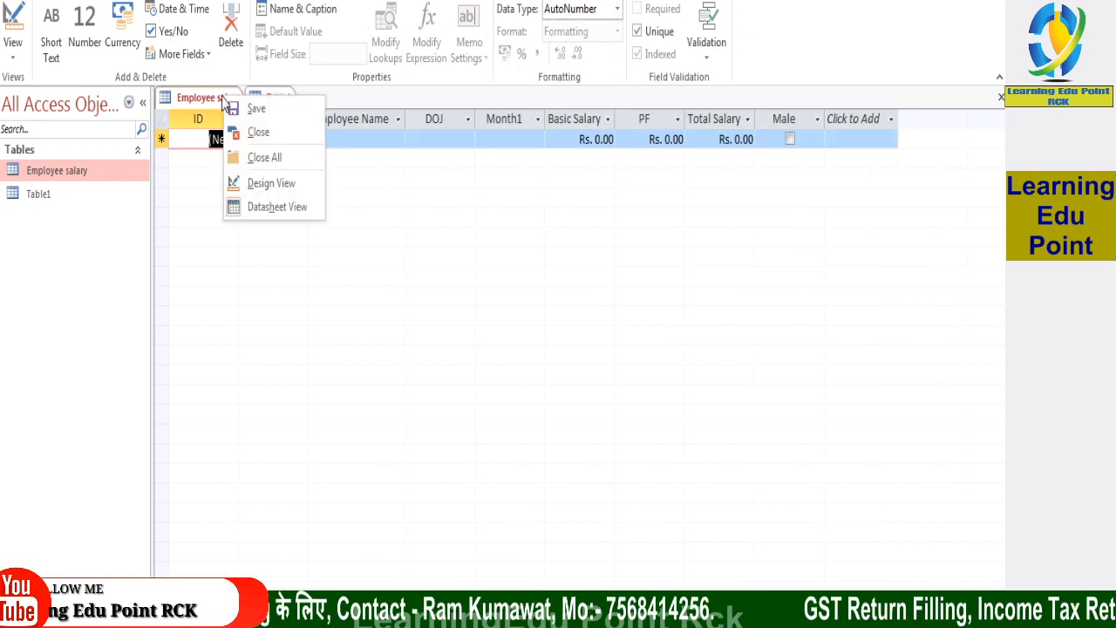
pyautogui.click(252, 162)
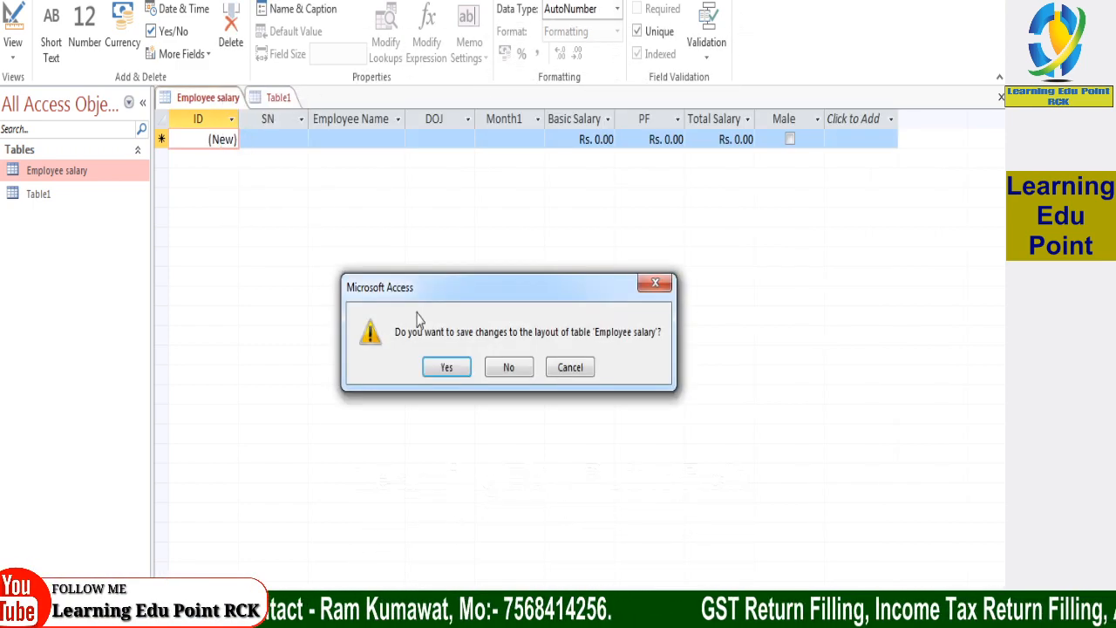
pyautogui.click(505, 368)
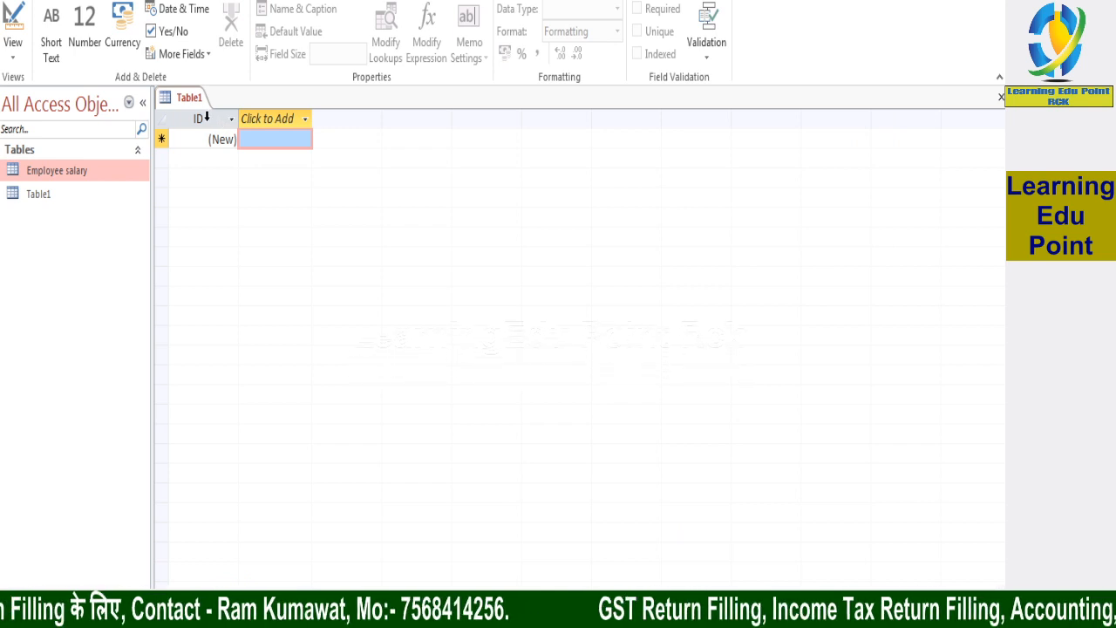
pyautogui.rightClick(195, 99)
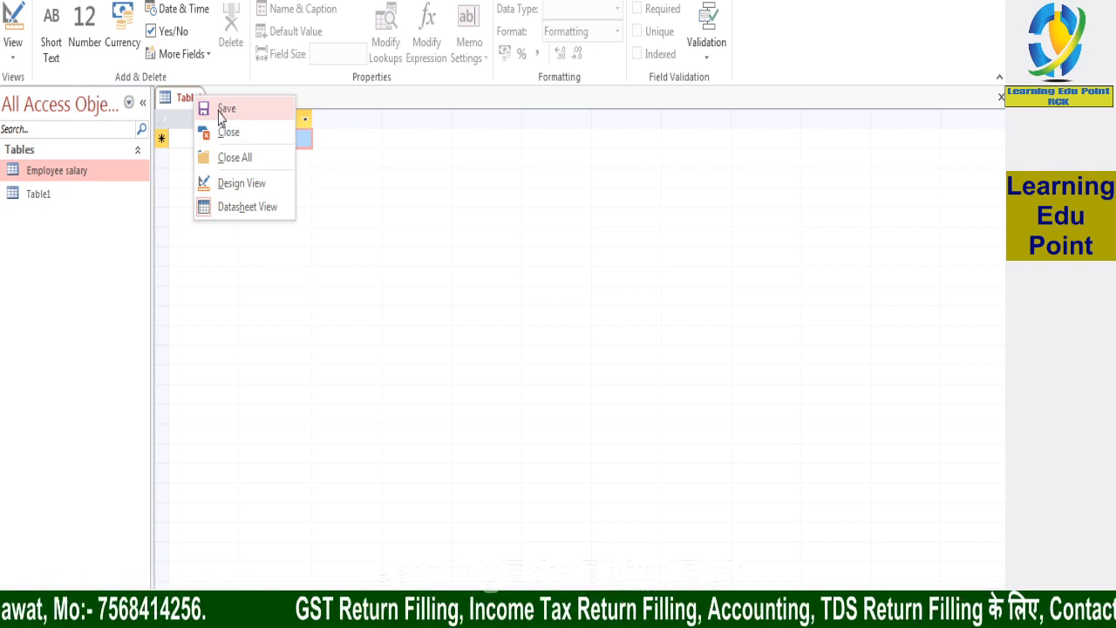
pyautogui.click(365, 105)
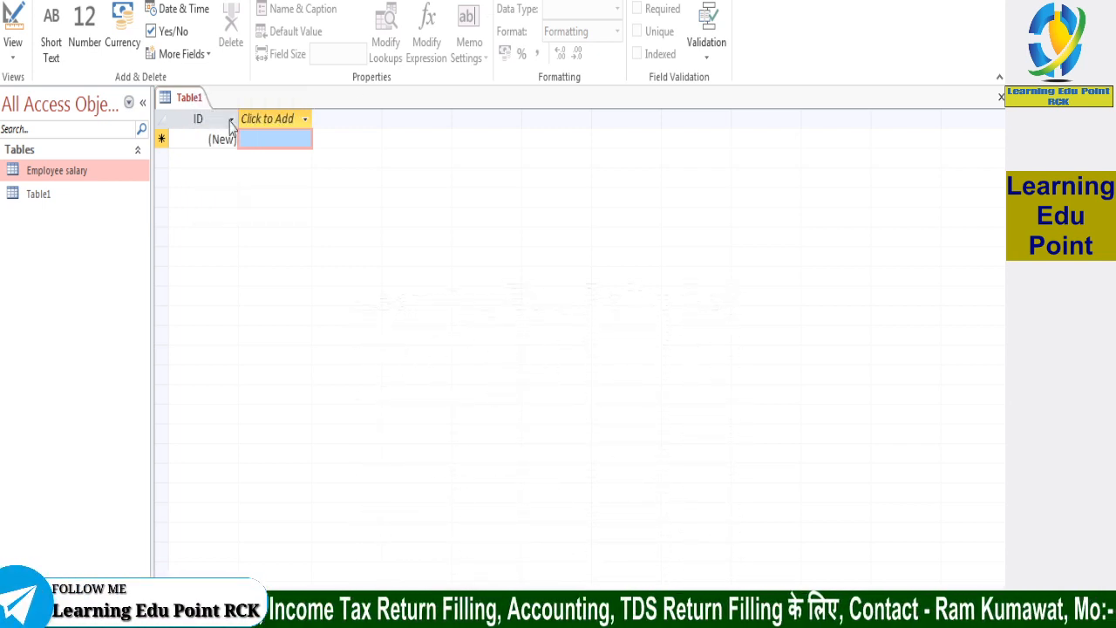
# Add a Short Text field named "Employee Name" after the ID field and fit its column width to the heading
pyautogui.click(305, 120)
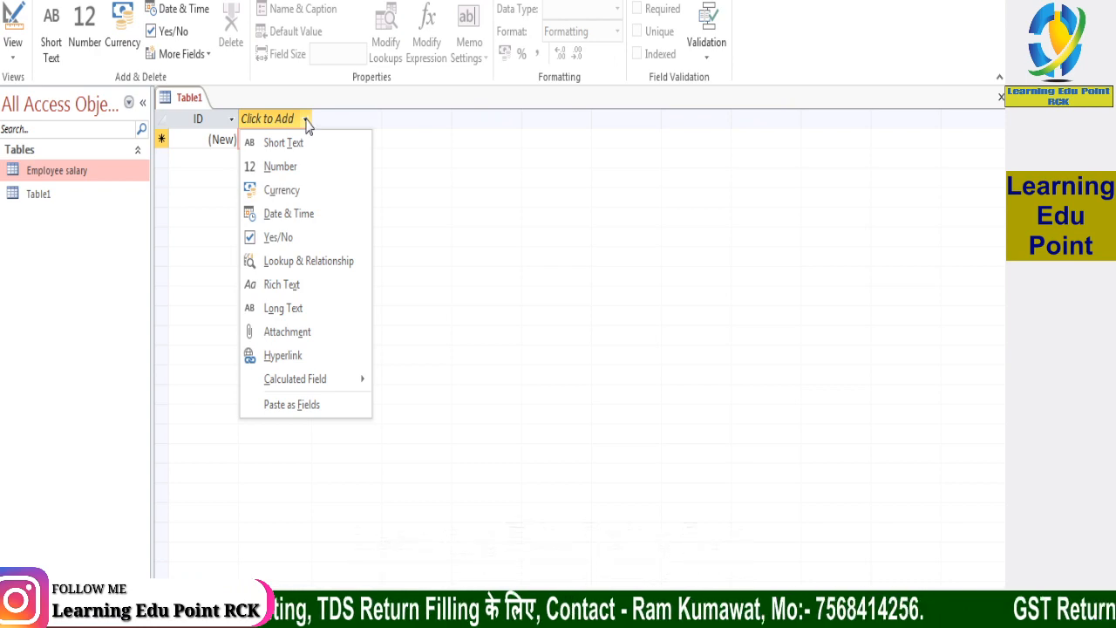
pyautogui.moveTo(328, 381)
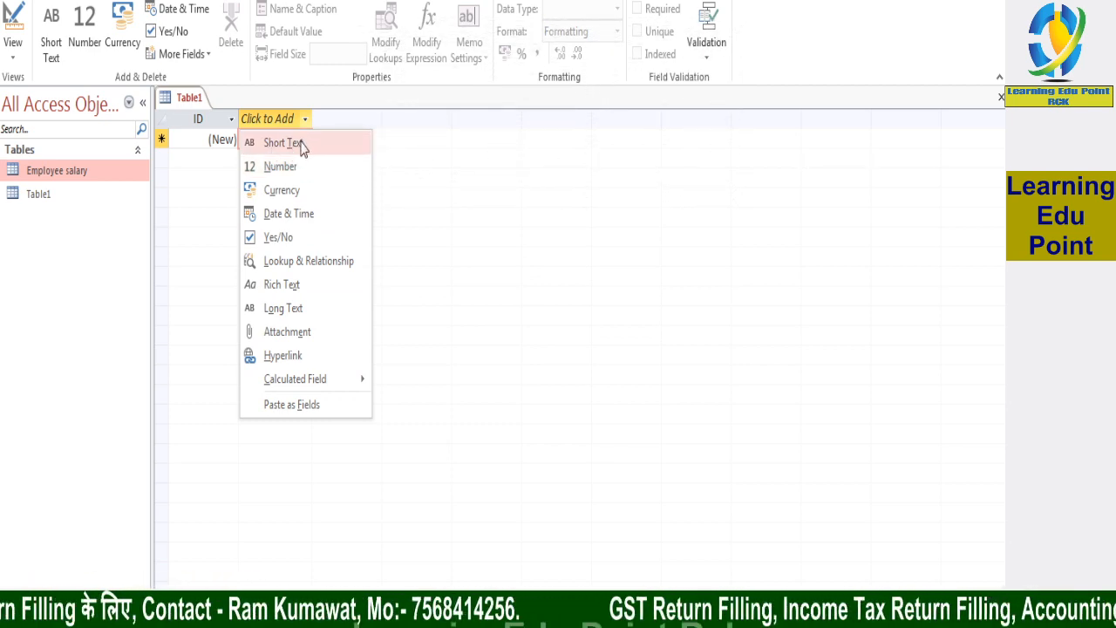
pyautogui.click(301, 144)
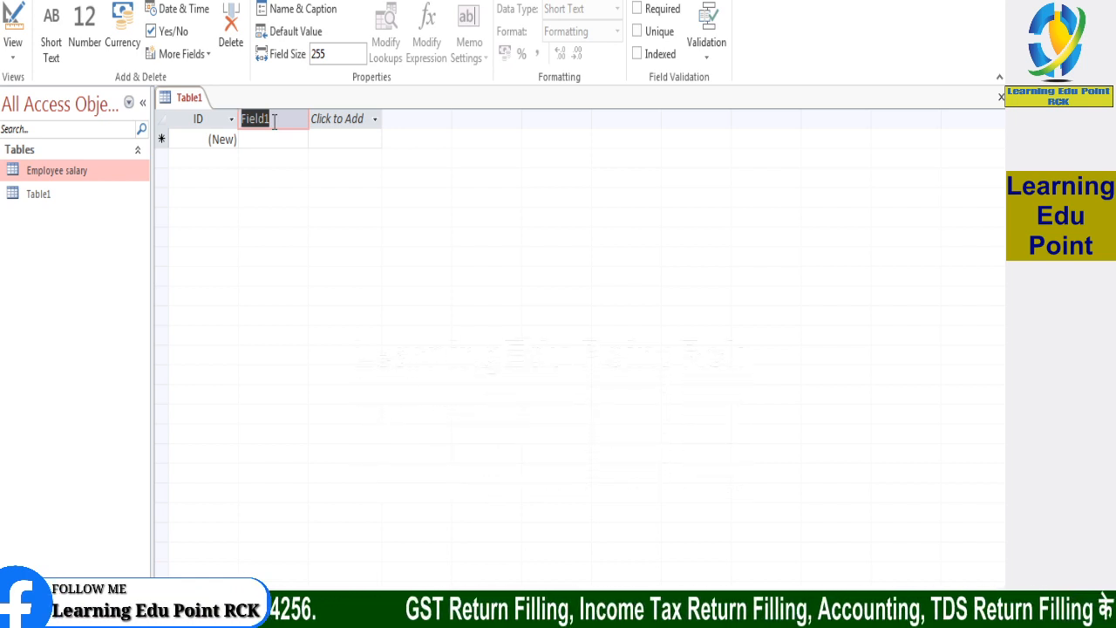
pyautogui.write('E')
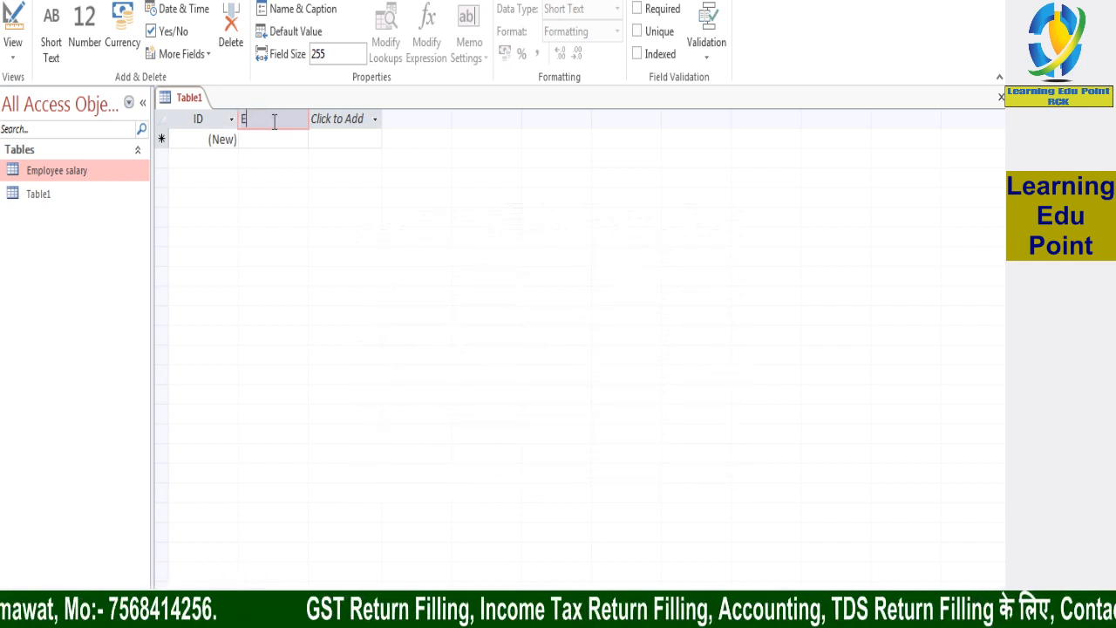
pyautogui.write('mployee Name')
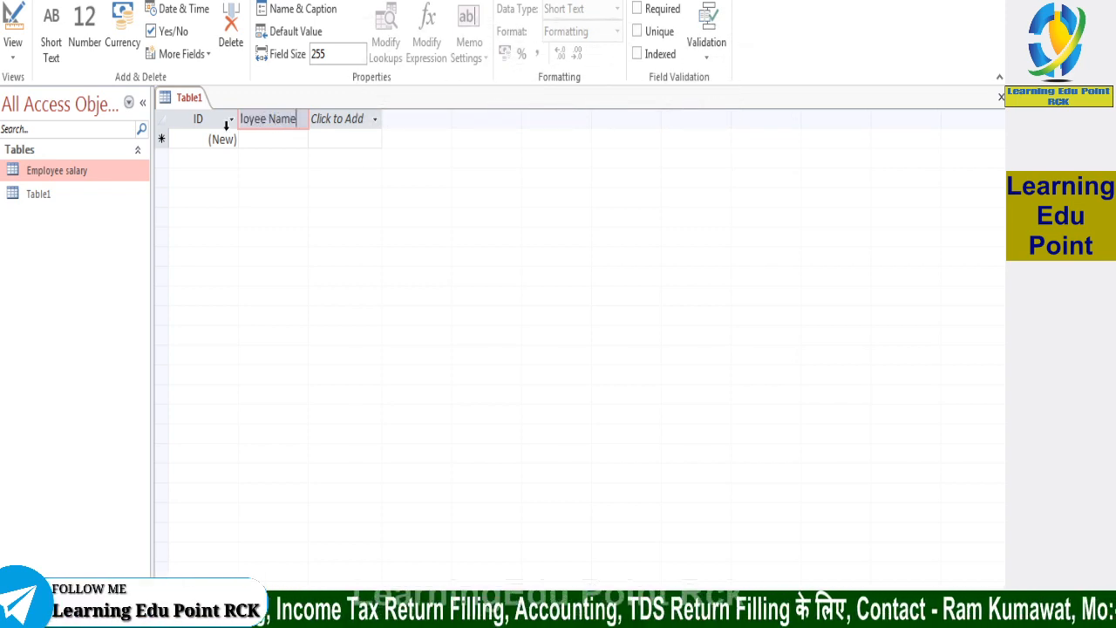
pyautogui.press('Return')
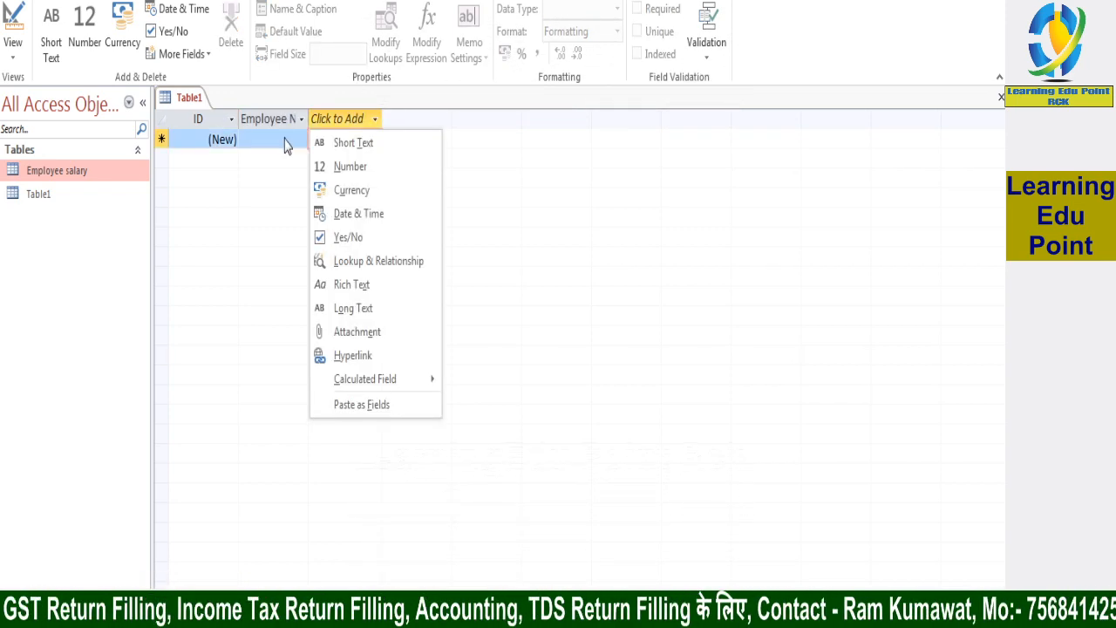
pyautogui.press('Escape')
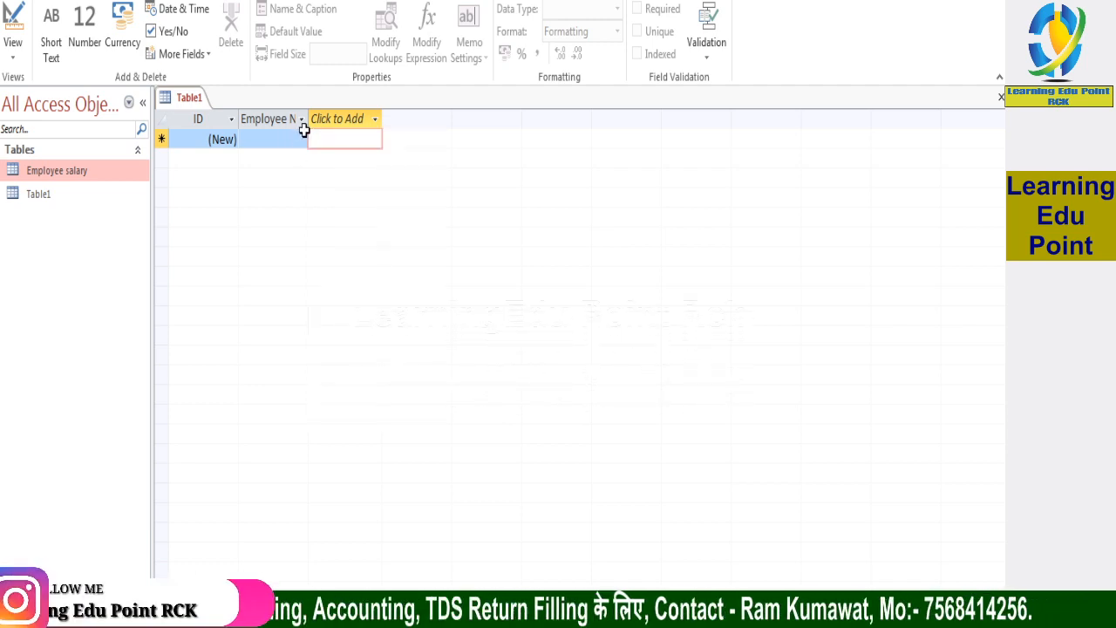
pyautogui.doubleClick(311, 118)
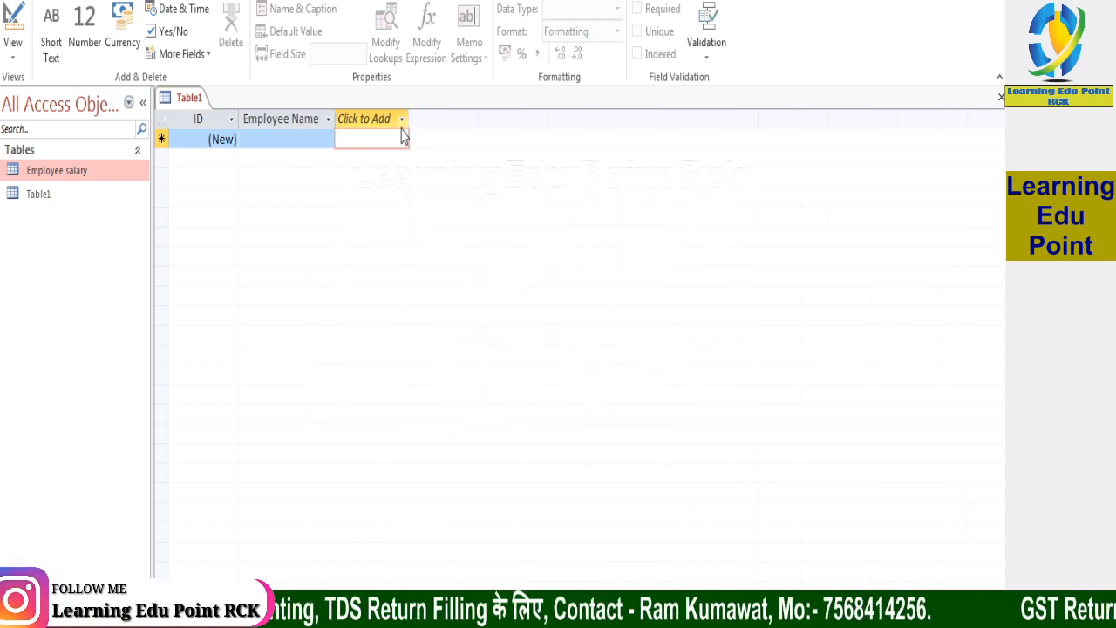
# Add a Date & Time field named "DOJ" after the Employee Name field
pyautogui.click(402, 120)
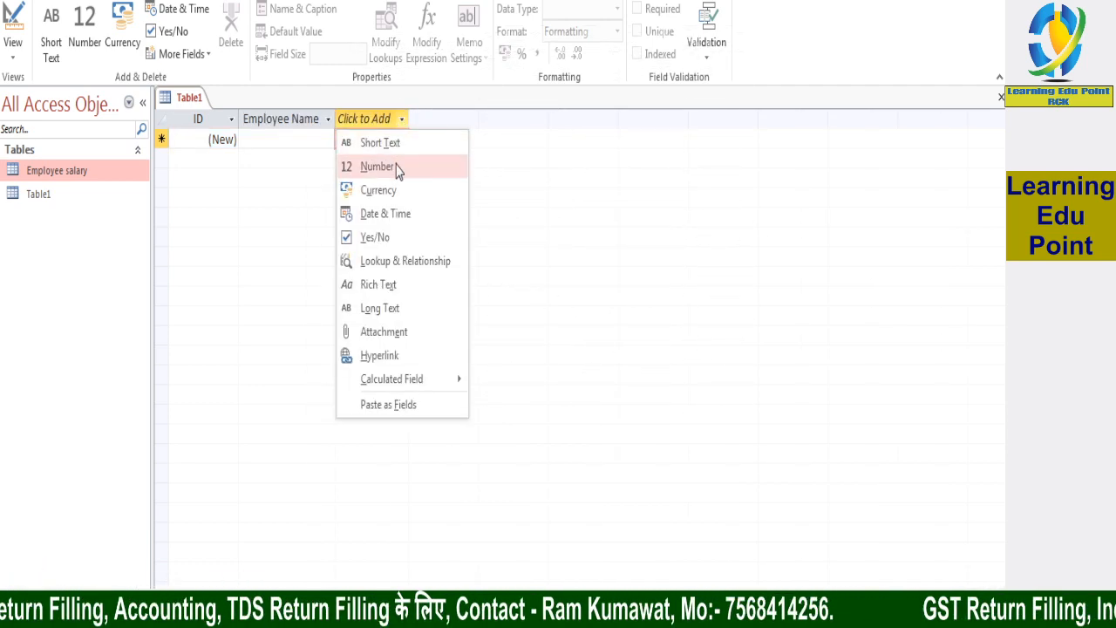
pyautogui.click(386, 215)
pyautogui.write('DOJ')
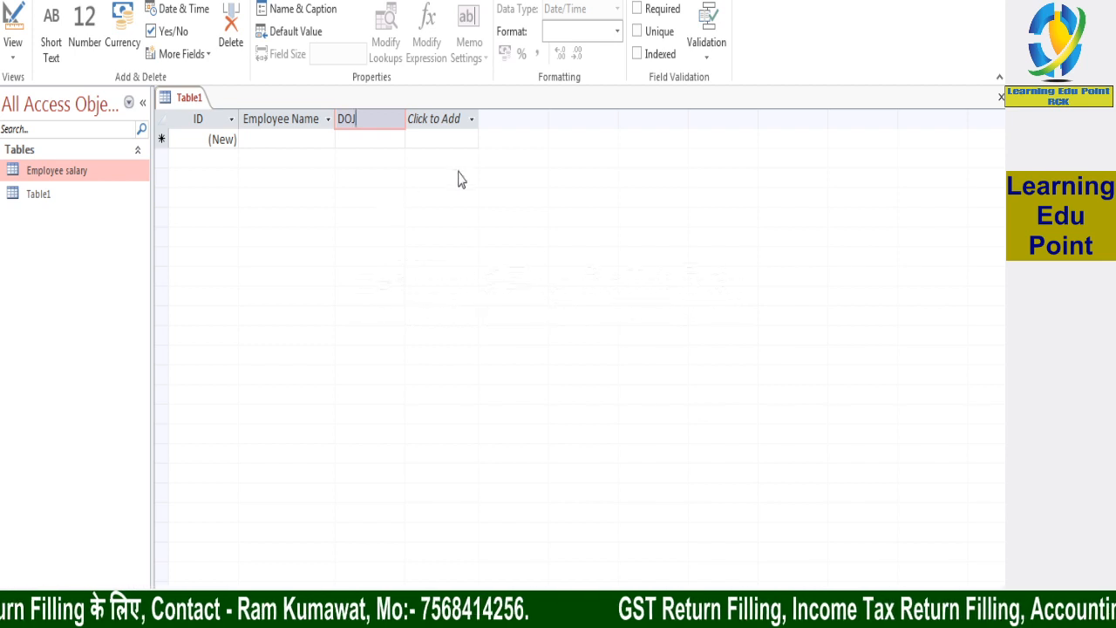
# Add a Currency field named "Basic" after the DOJ field
pyautogui.click(449, 121)
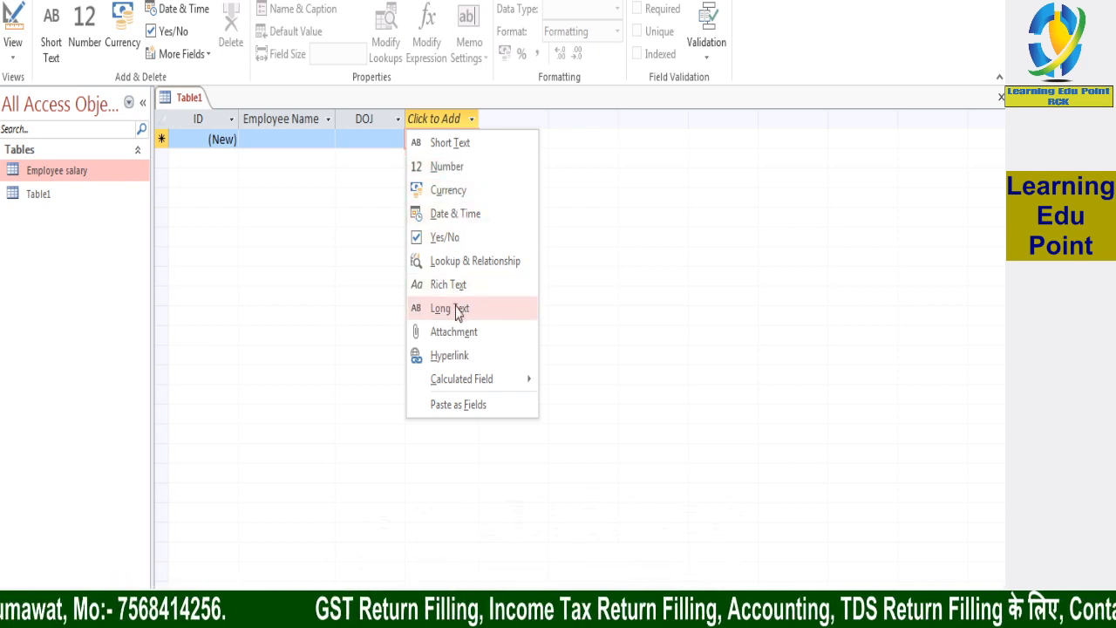
pyautogui.click(456, 199)
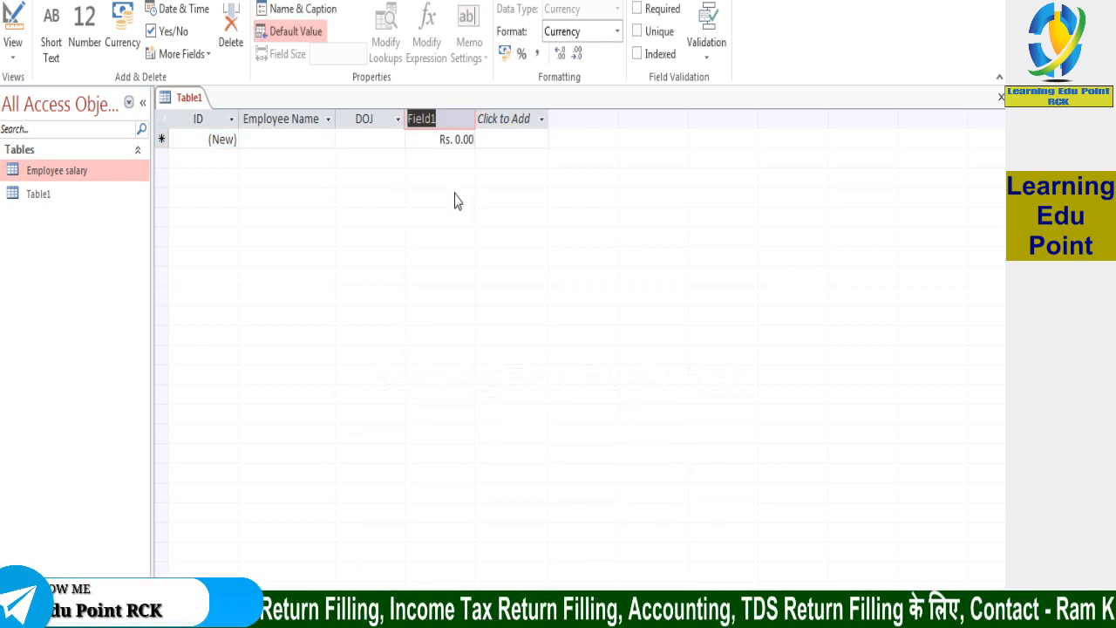
pyautogui.write('B')
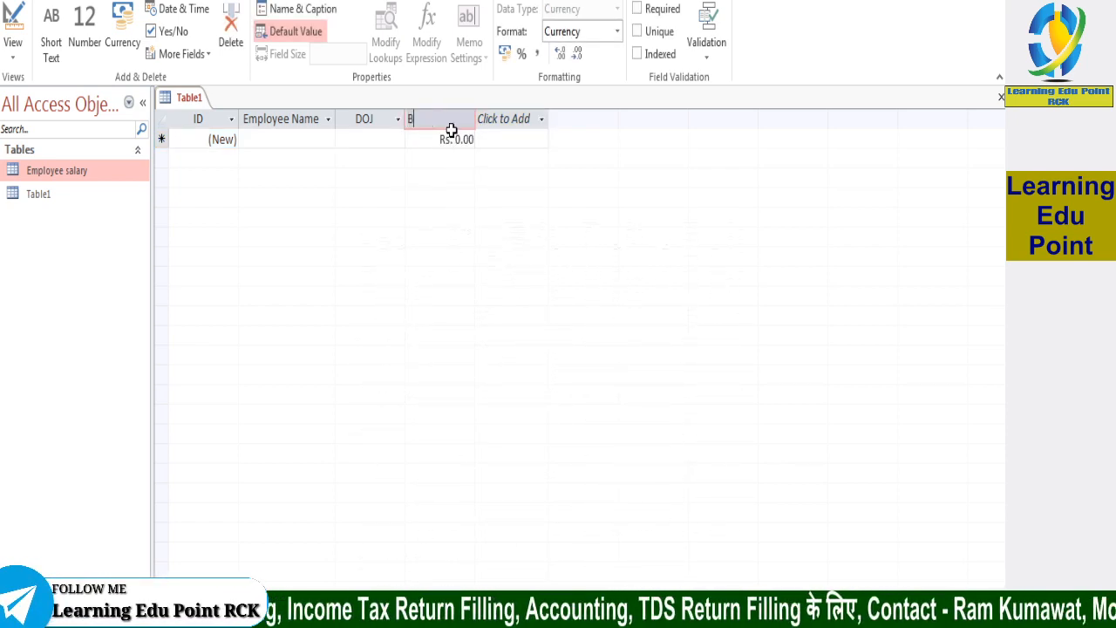
pyautogui.write('asic')
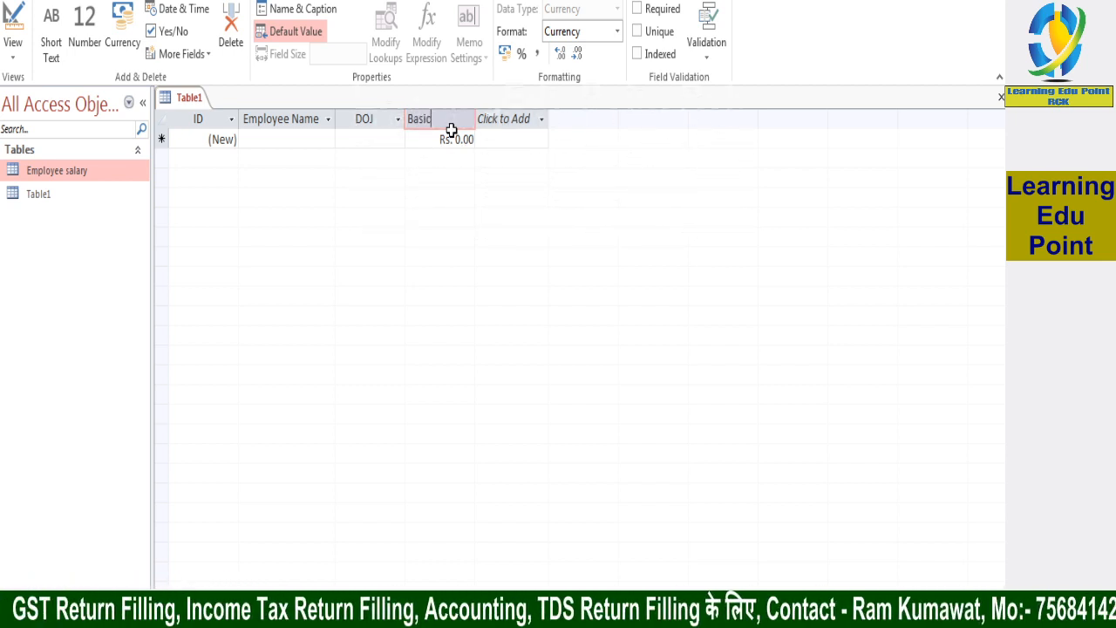
pyautogui.press('Return')
# Add a Currency field named "PF" after the Basic field
pyautogui.click(523, 122)
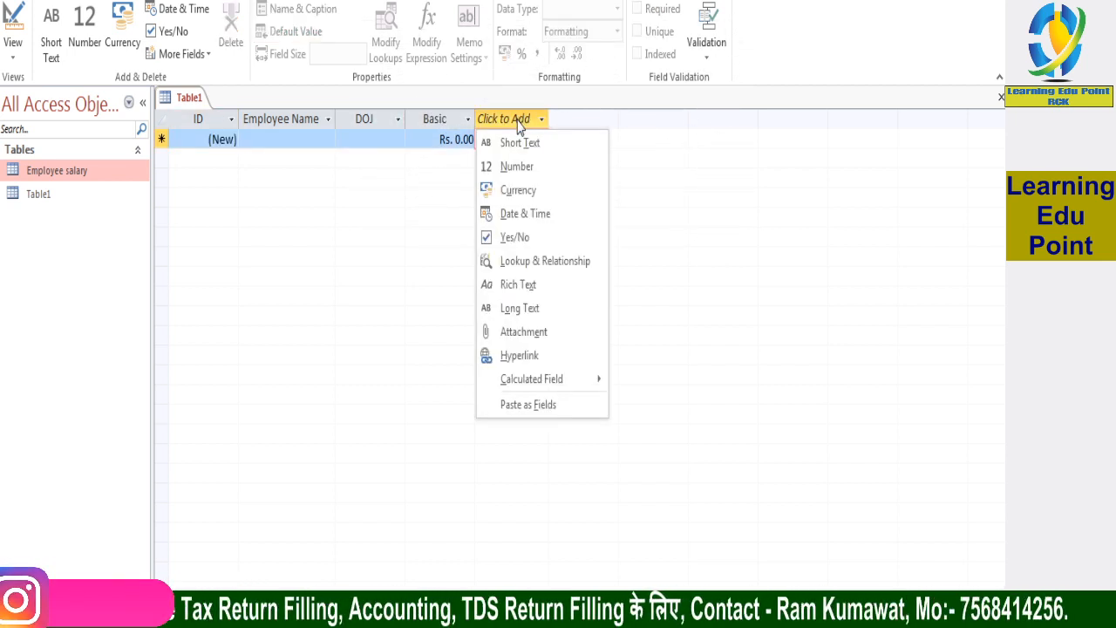
pyautogui.click(511, 199)
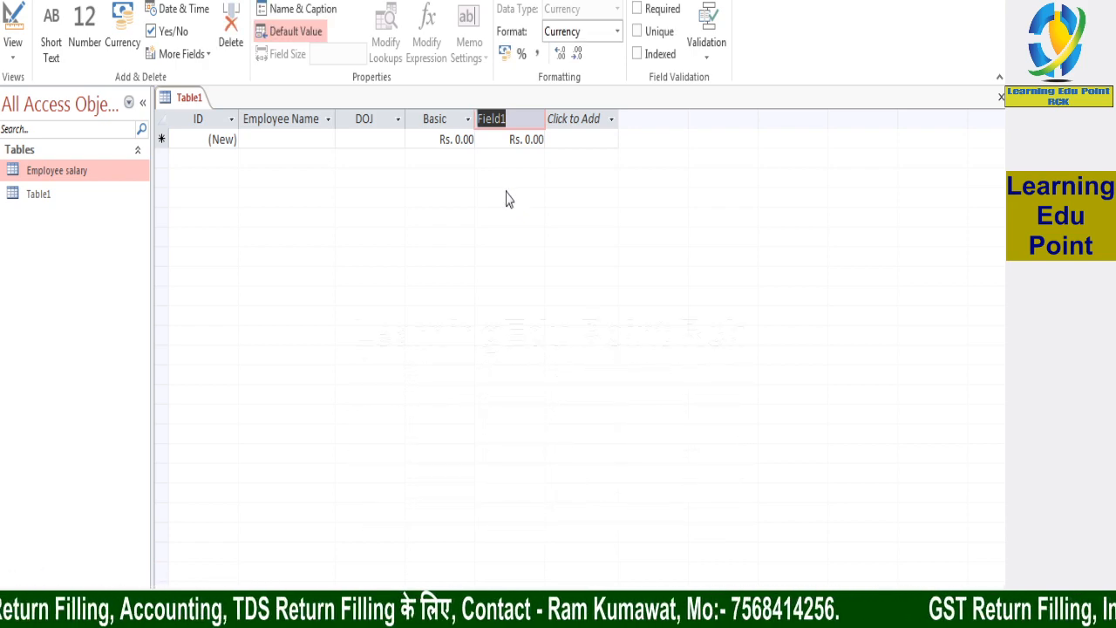
pyautogui.write('PF')
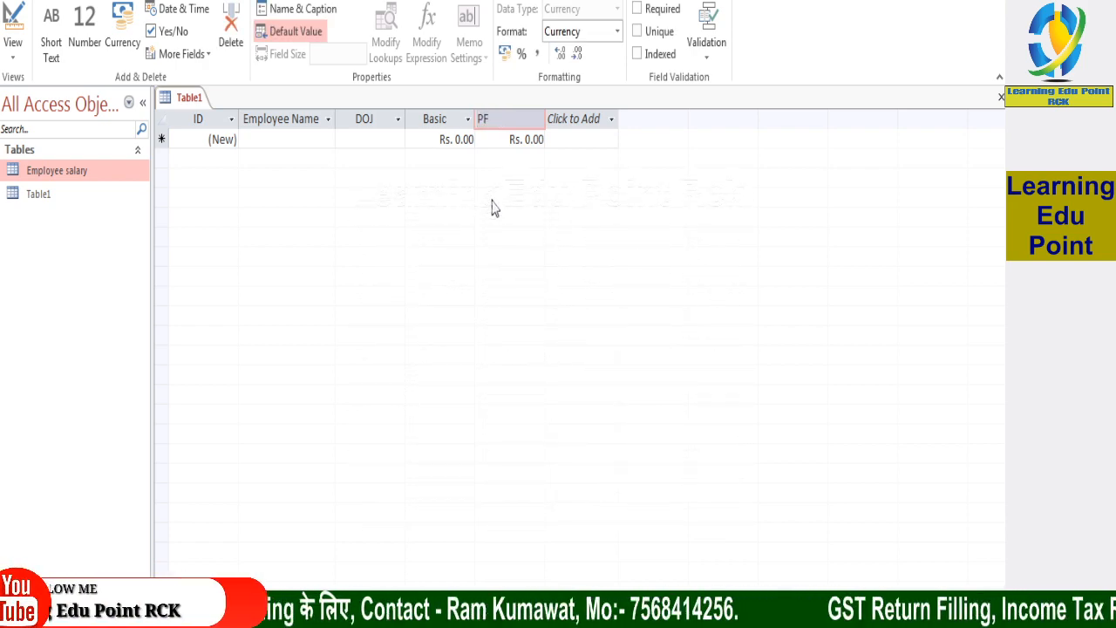
# Add a Currency field named "Total" after the PF field, without adding any further field
pyautogui.click(586, 118)
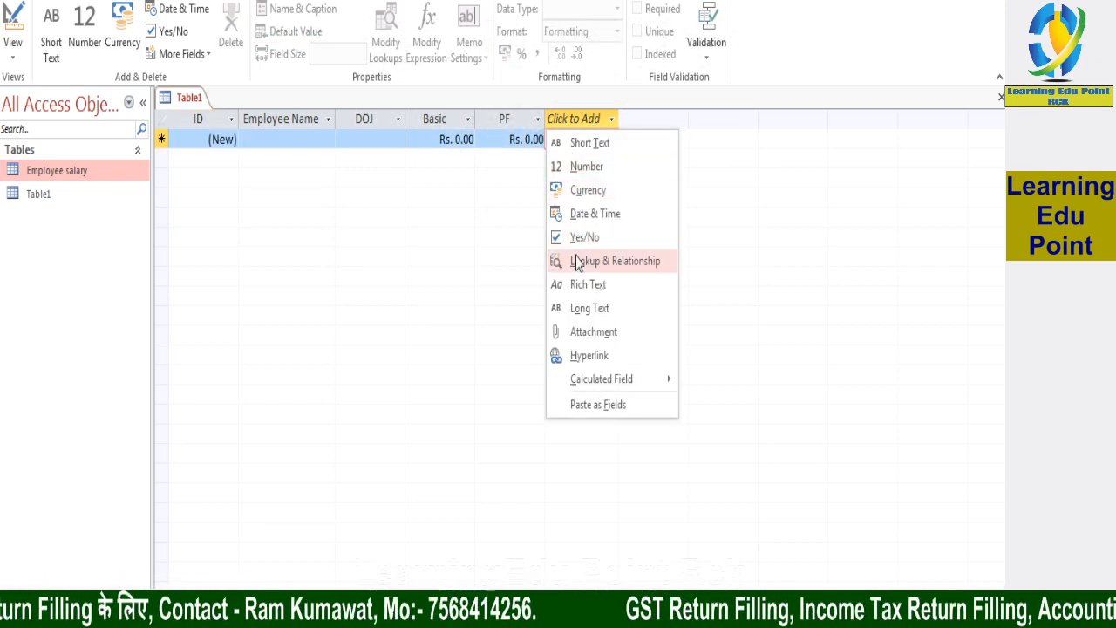
pyautogui.click(592, 199)
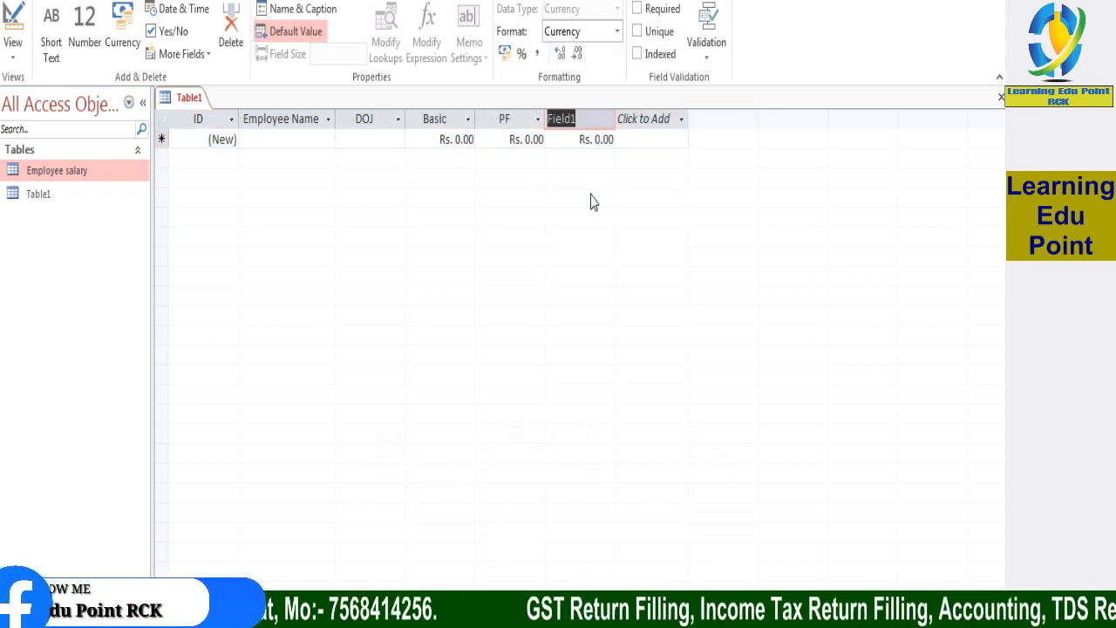
pyautogui.write('Total')
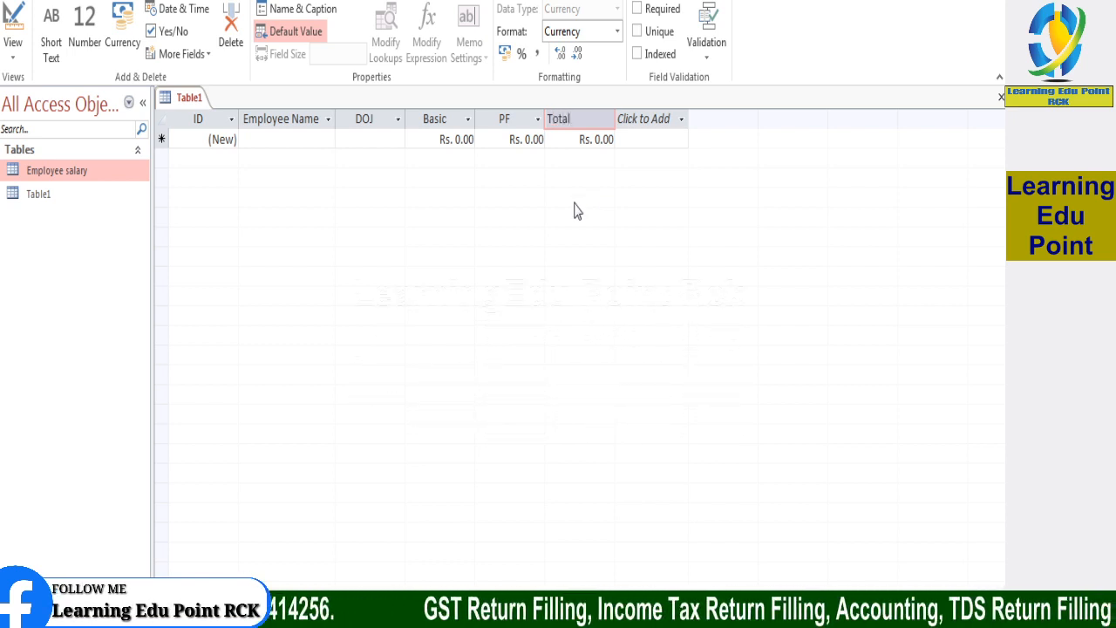
pyautogui.click(660, 118)
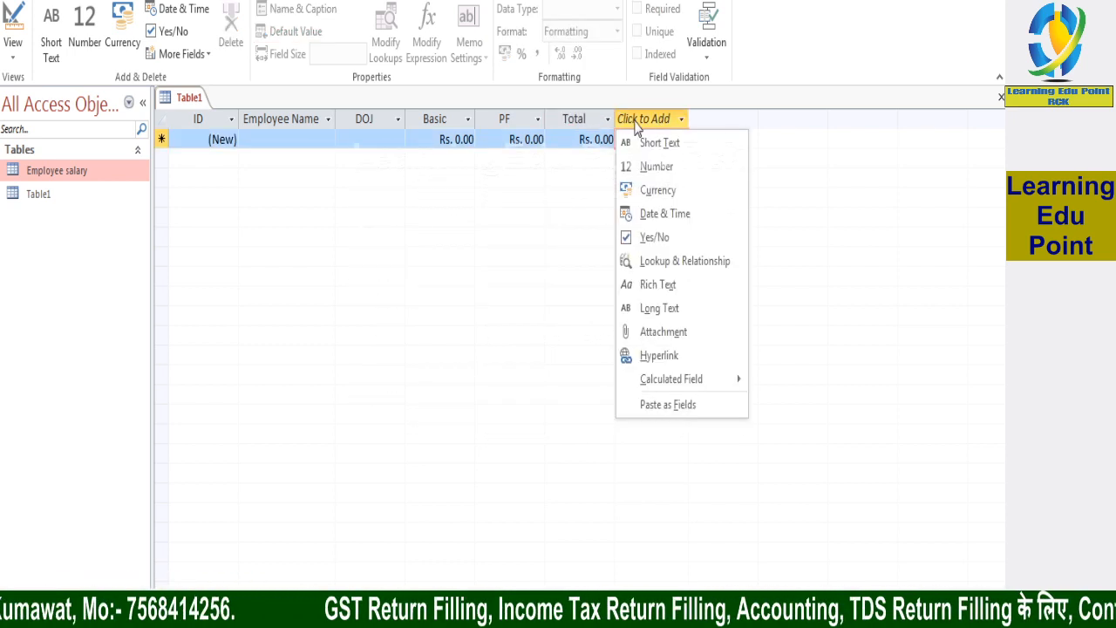
pyautogui.press('Escape')
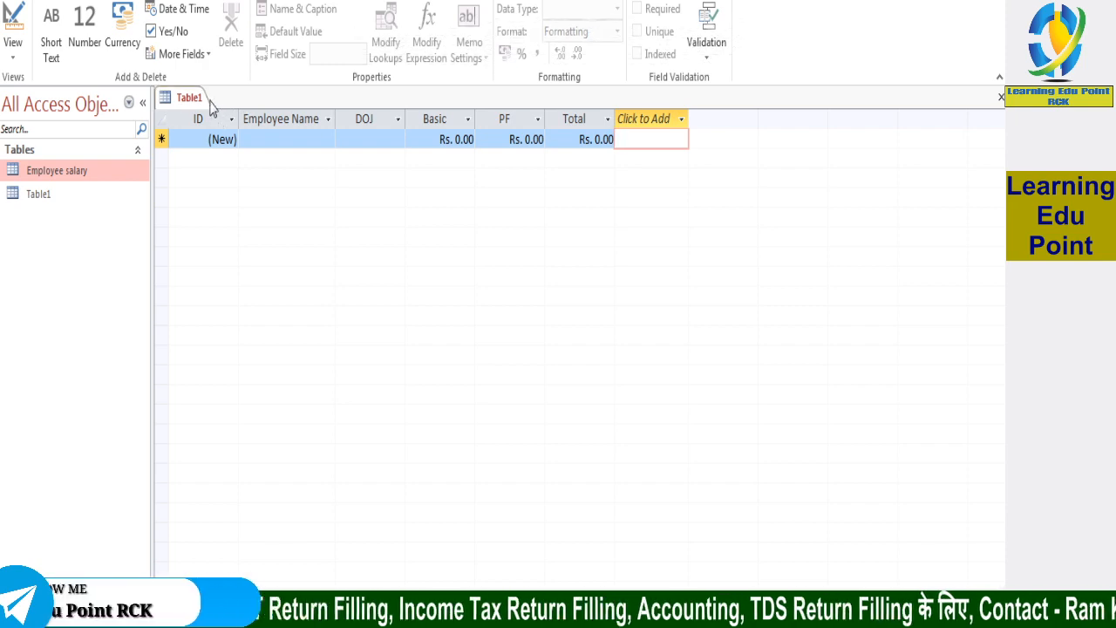
# Save the new table as "Employee Salary 1" and close it
pyautogui.rightClick(174, 103)
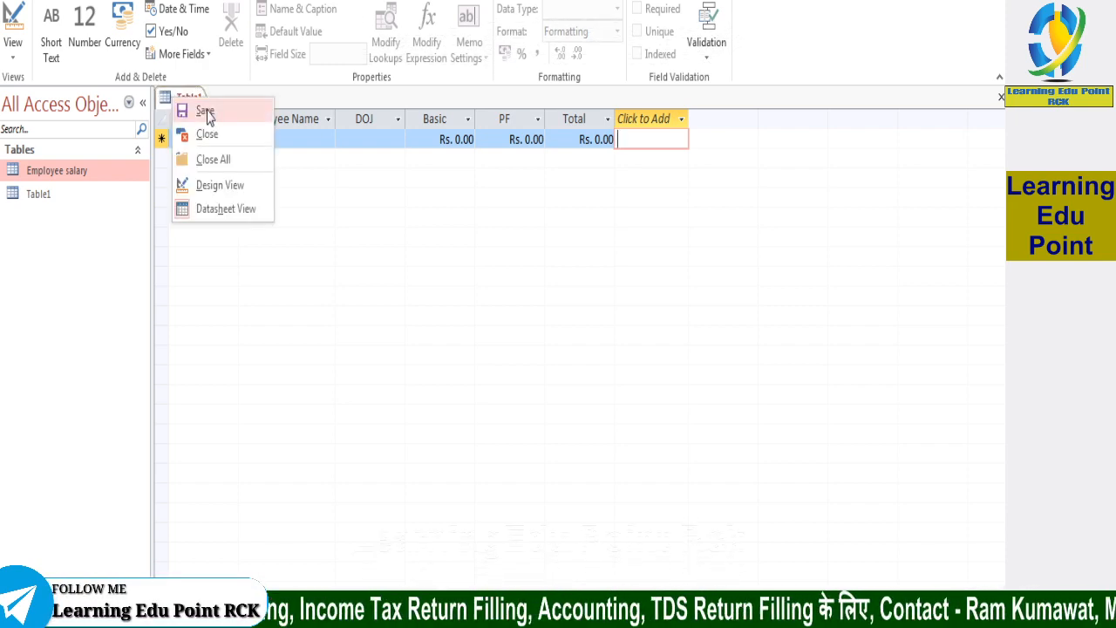
pyautogui.click(205, 112)
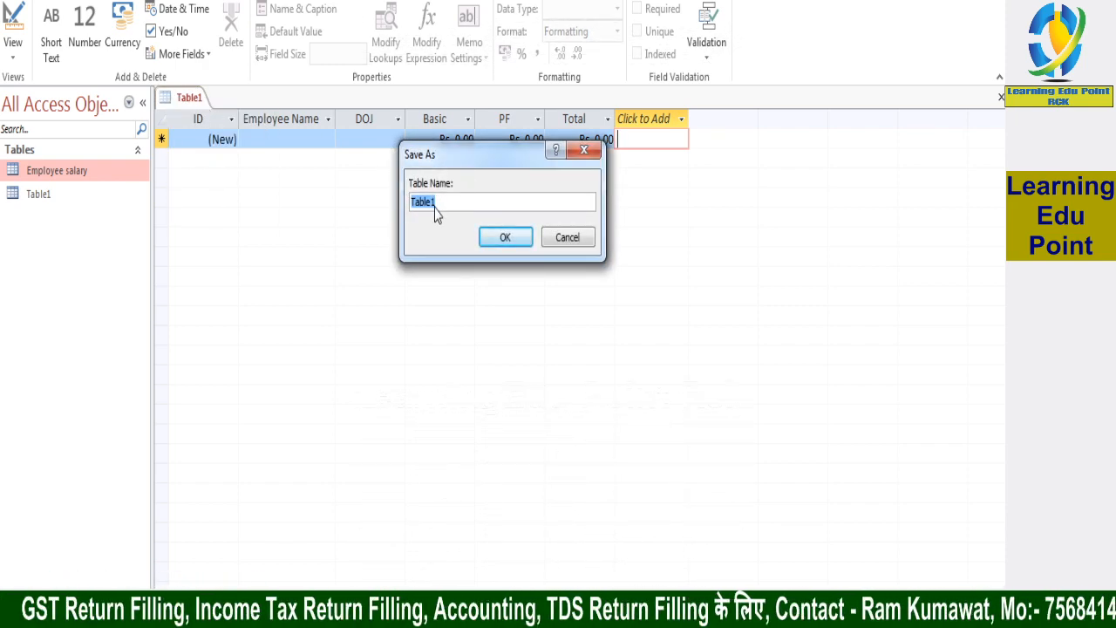
pyautogui.write('Employee')
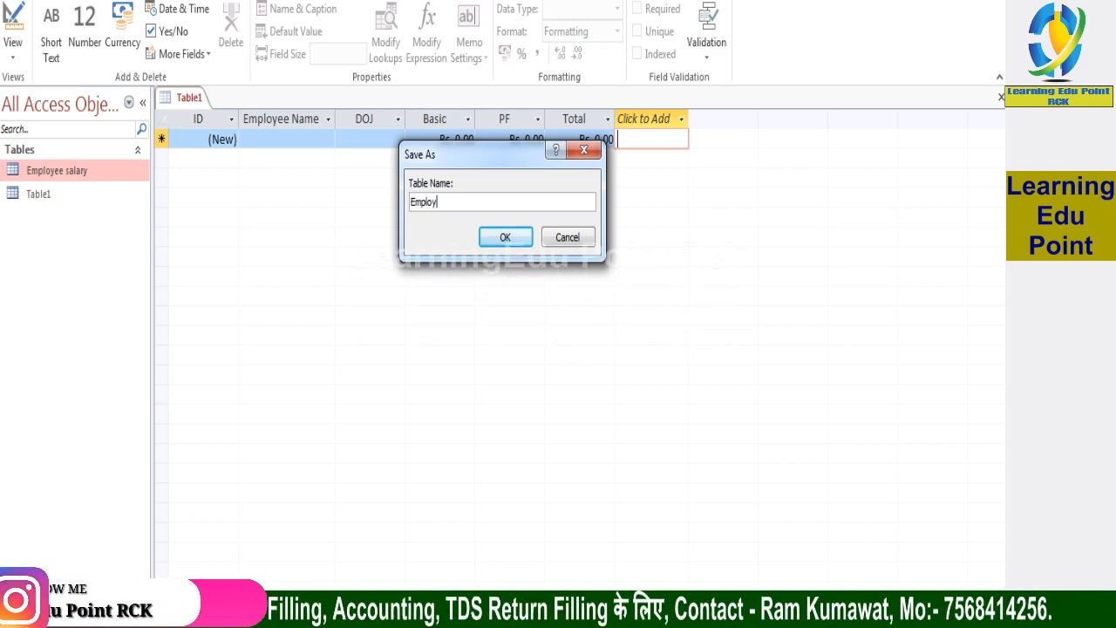
pyautogui.write('ale')
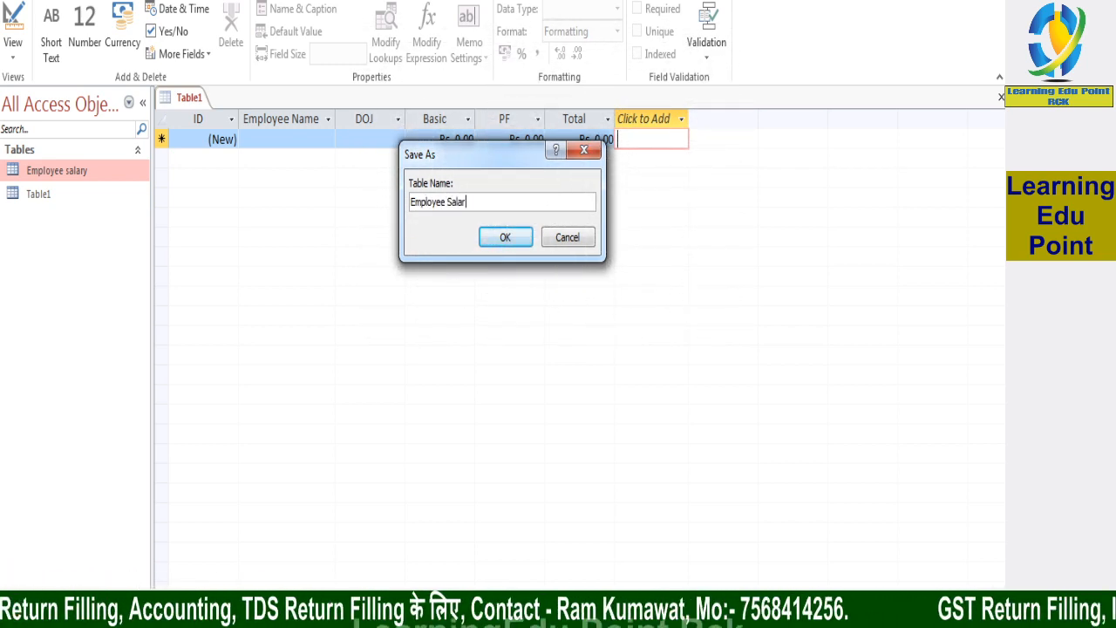
pyautogui.click(499, 237)
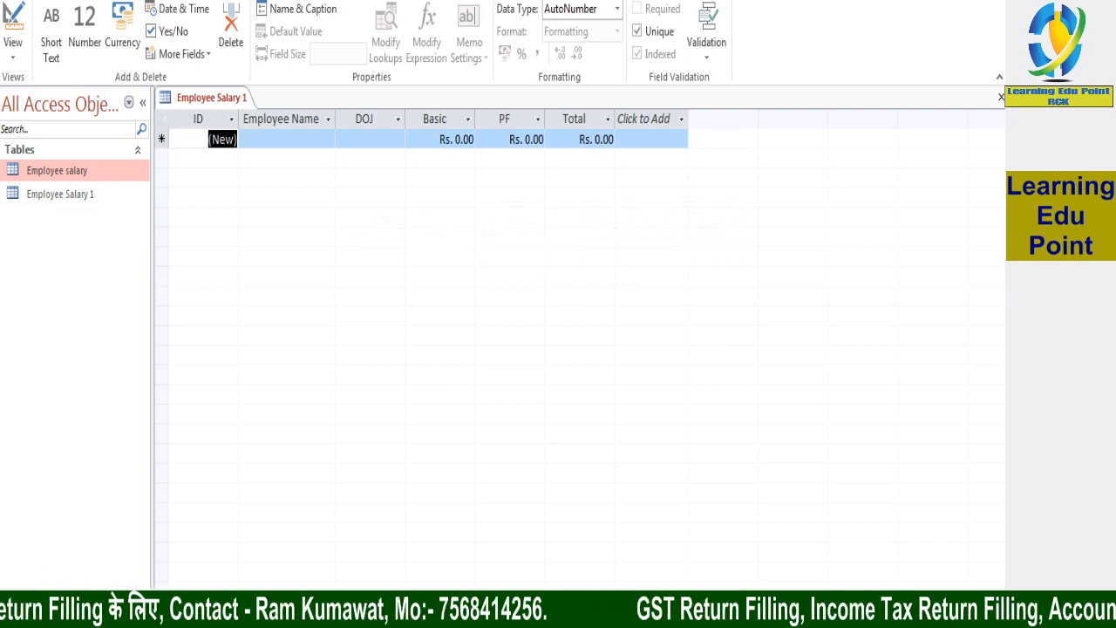
pyautogui.click(1000, 97)
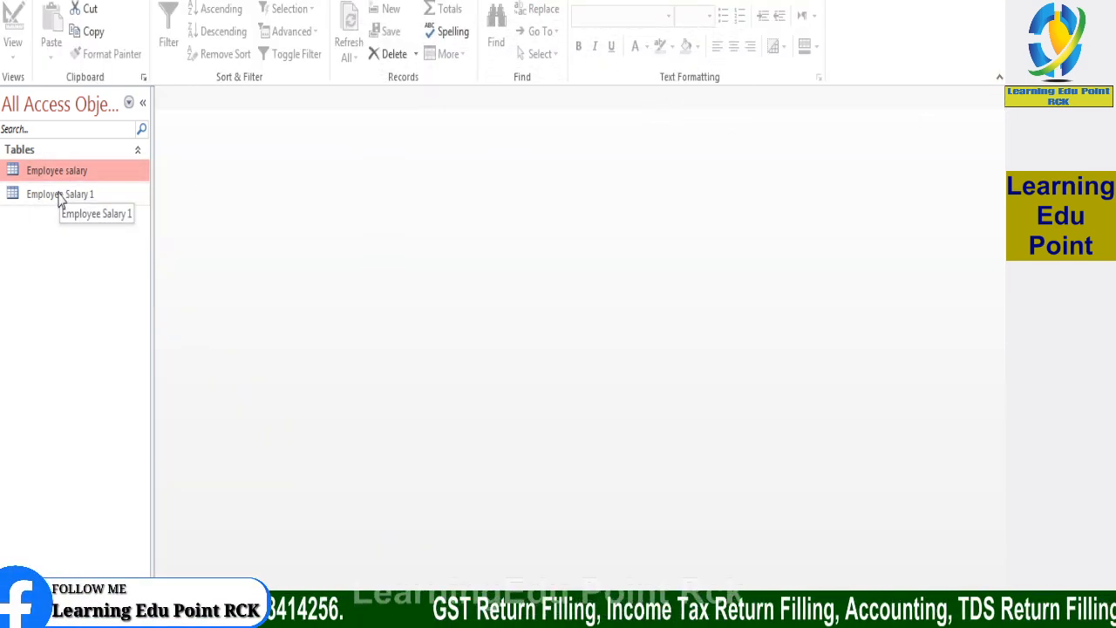
# Open the Employee salary table and the Employee Salary 1 table in Datasheet view
pyautogui.doubleClick(59, 172)
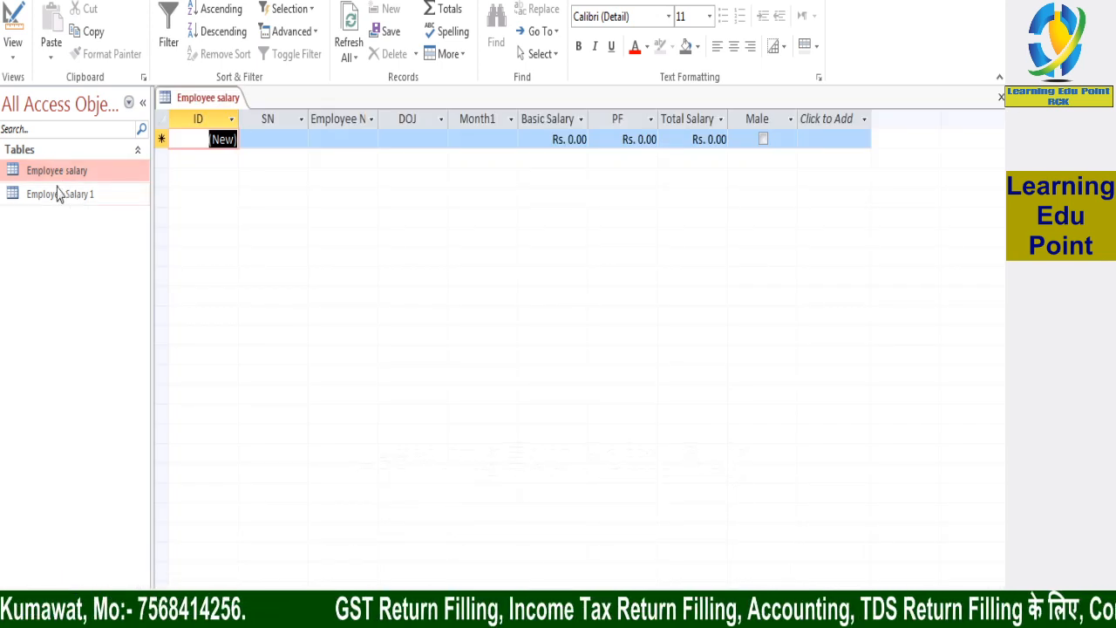
pyautogui.doubleClick(56, 193)
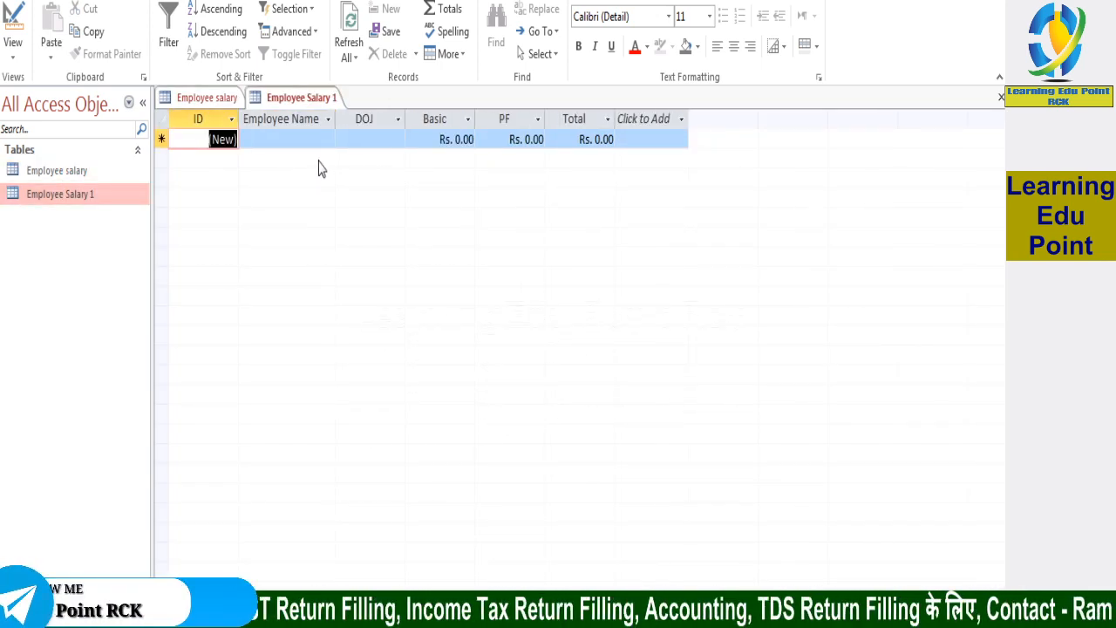
pyautogui.click(277, 119)
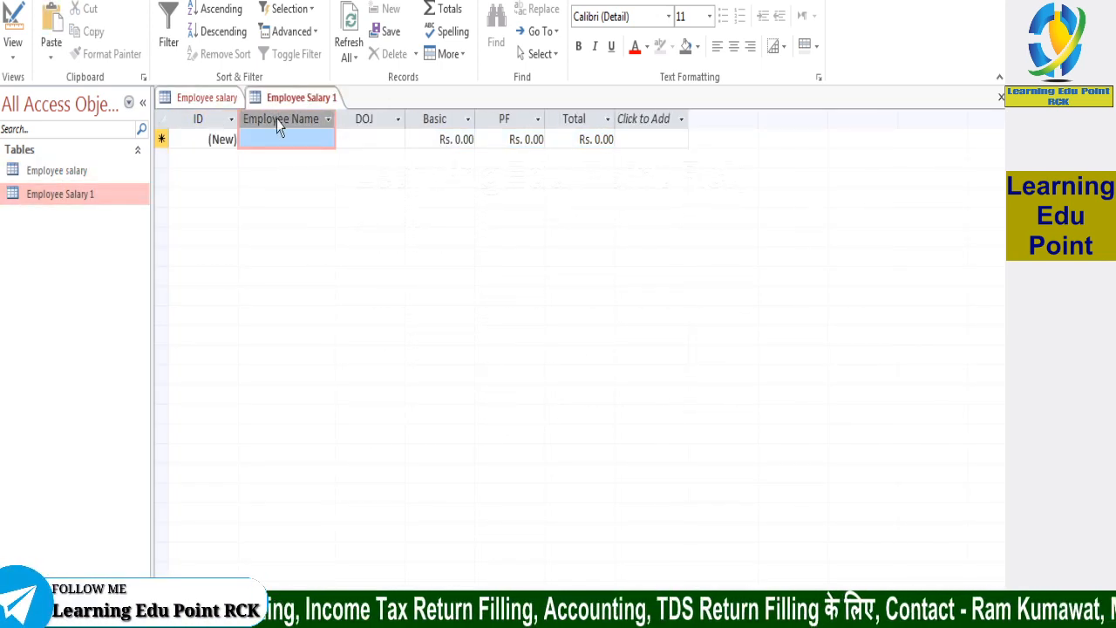
pyautogui.rightClick(278, 124)
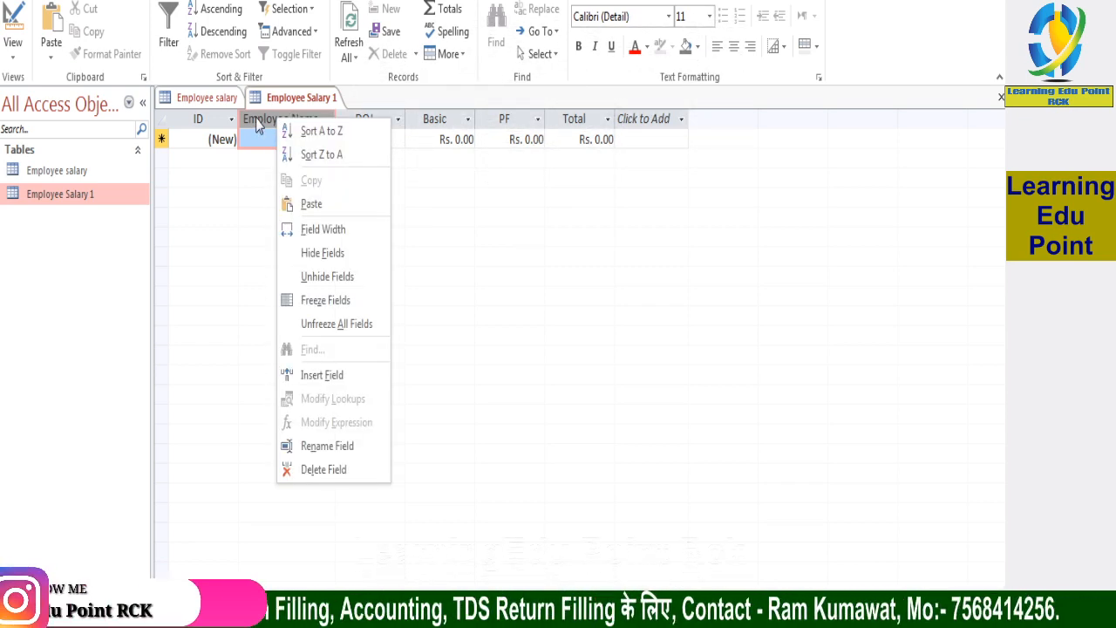
pyautogui.click(257, 125)
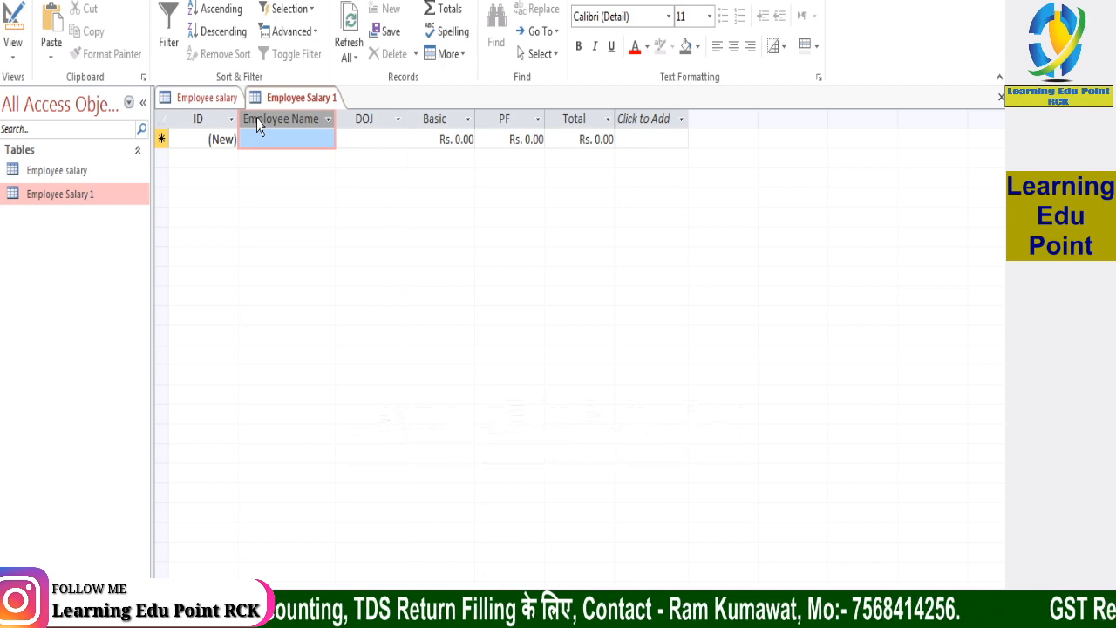